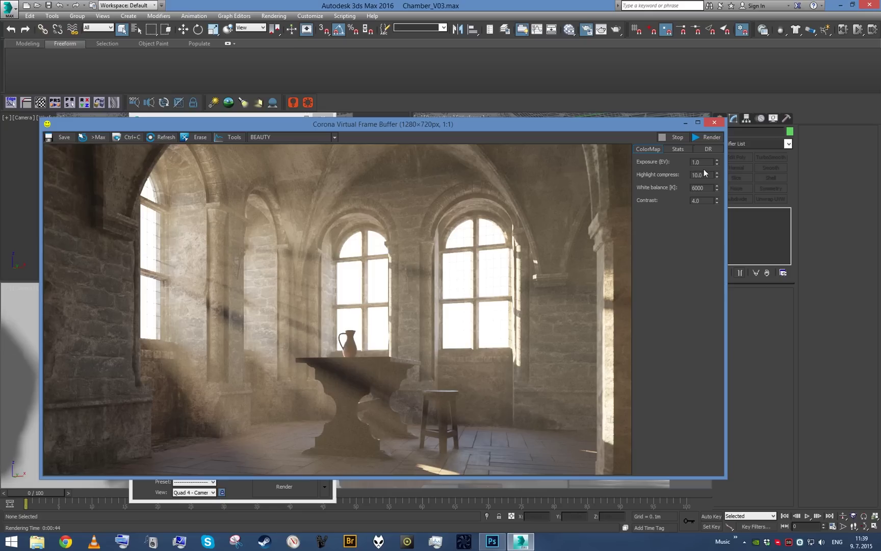
Save the rendered BEAUTY image to the Desktop as Chamber.tif, using 8-bit color with no compression
click(678, 149)
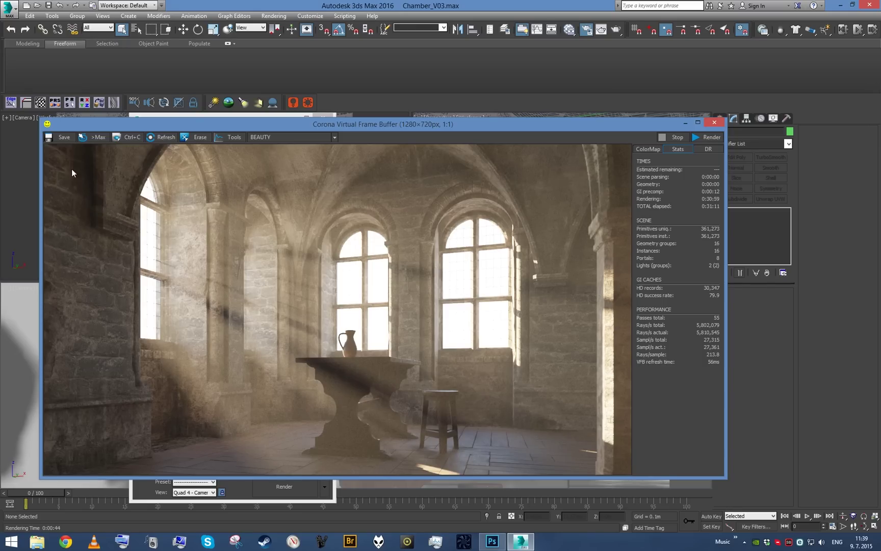
click(60, 137)
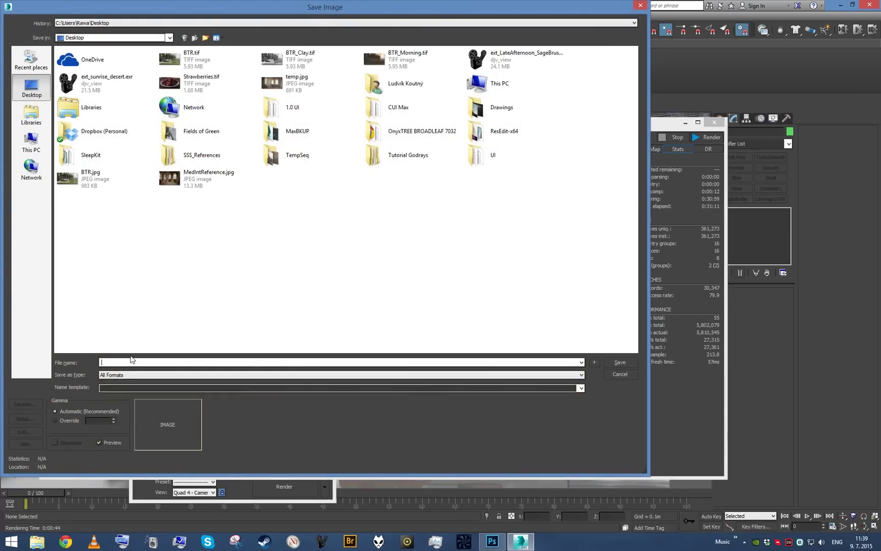
click(131, 361)
text(Chamber.tif)
key(Return)
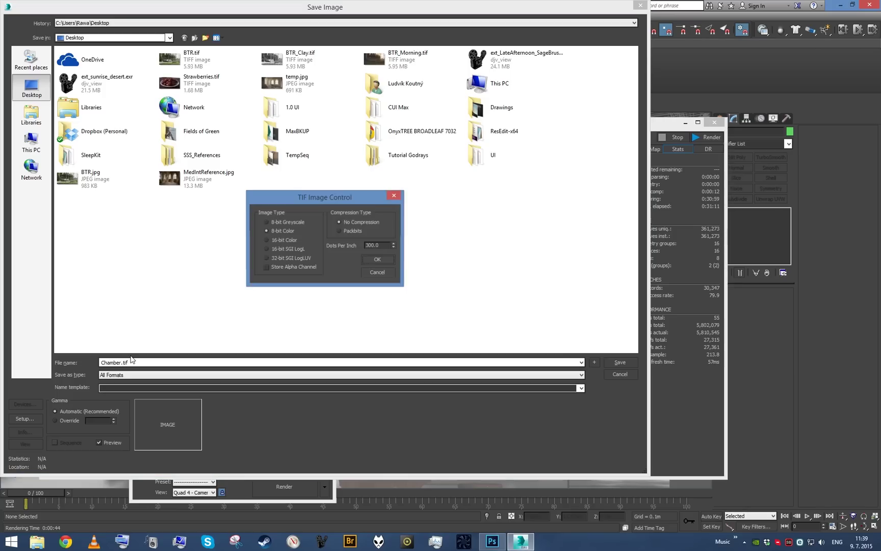
key(Return)
Open Chamber.tif from the desktop in Photoshop and duplicate its Background layer
key(super+d)
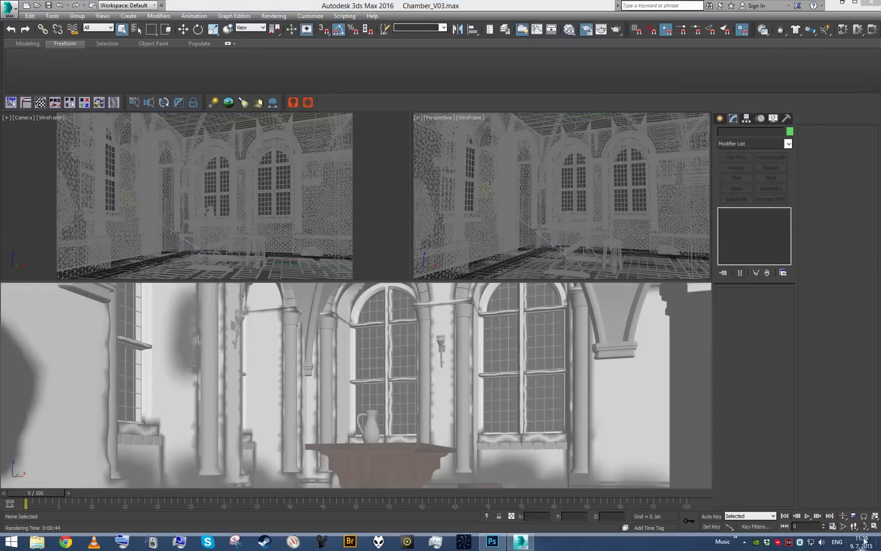
drag(51, 108, 415, 293)
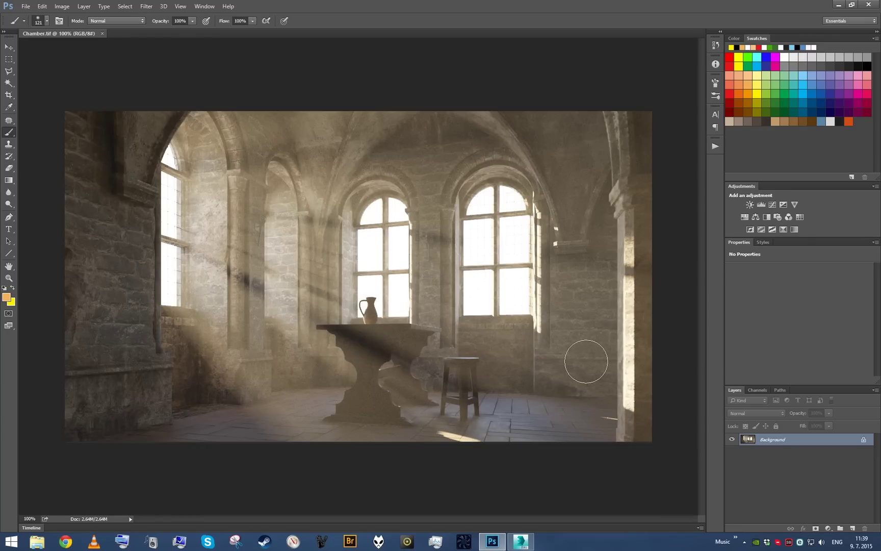
click(147, 6)
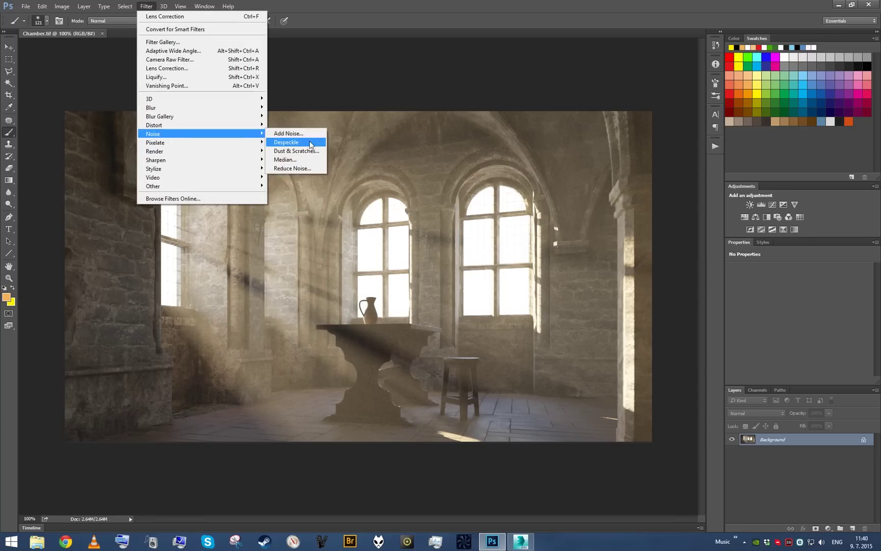
click(484, 4)
key(ctrl+j)
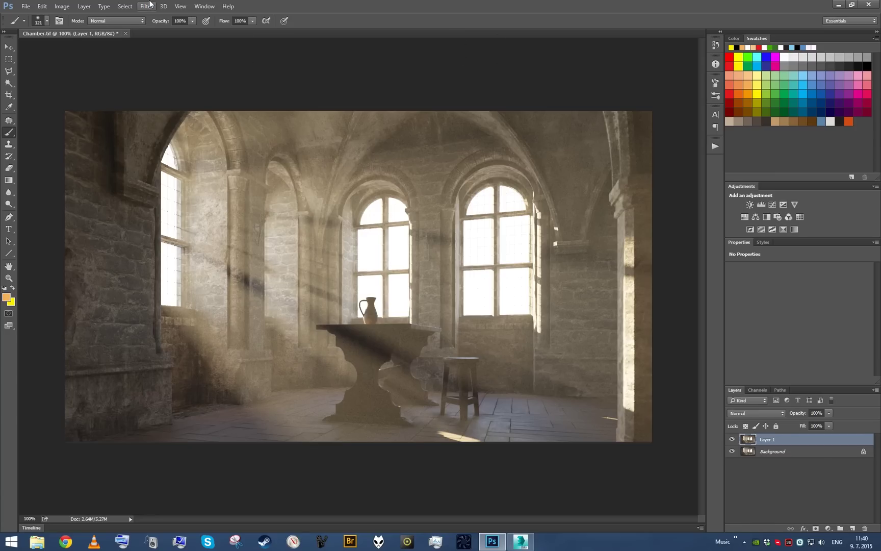
Start the Reduce Noise filter on the duplicate layer with Preserve Details at 10% and Sharpen Details at 0%
click(147, 6)
click(293, 171)
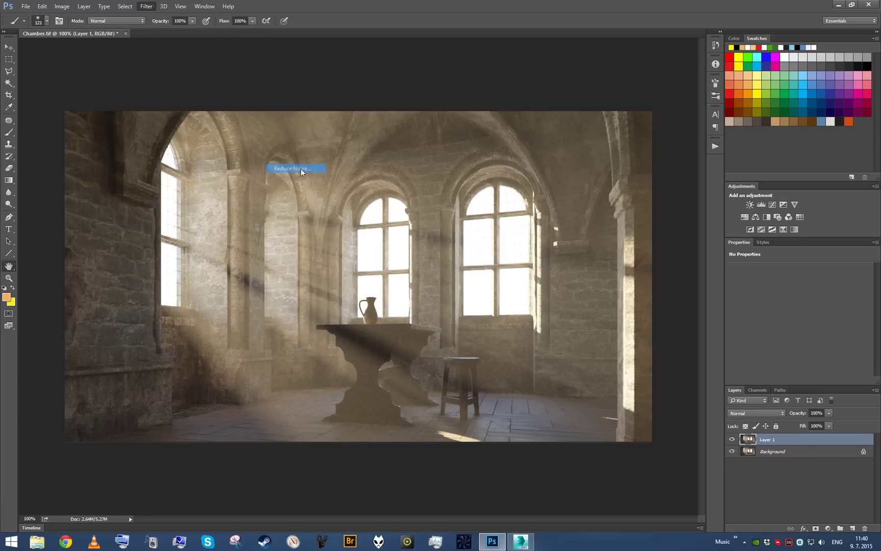
drag(552, 374, 524, 332)
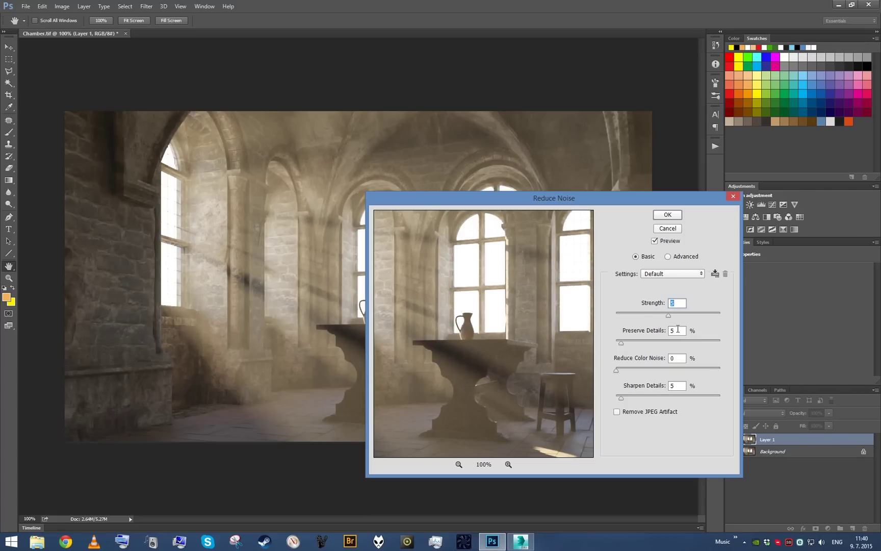
drag(678, 330, 637, 332)
text(10)
drag(682, 388, 636, 381)
text(0)
Set the Reduce Noise strength to 4 and check the filter preview around the sunlit wall beside the table
drag(680, 329, 638, 327)
key(shift+Tab)
text(4)
key(Tab)
drag(487, 334, 537, 328)
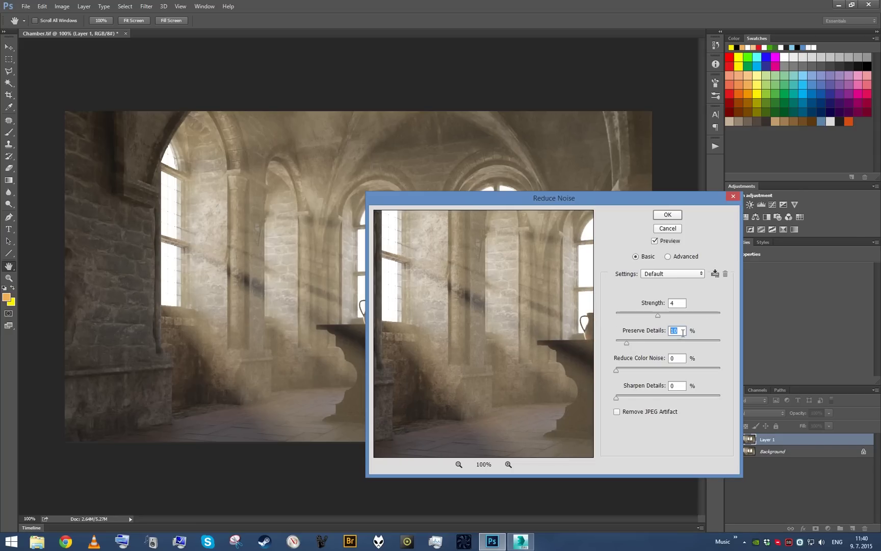
Try Preserve Details values of 20% and 50%, enter 8%, and apply the noise reduction
text(20)
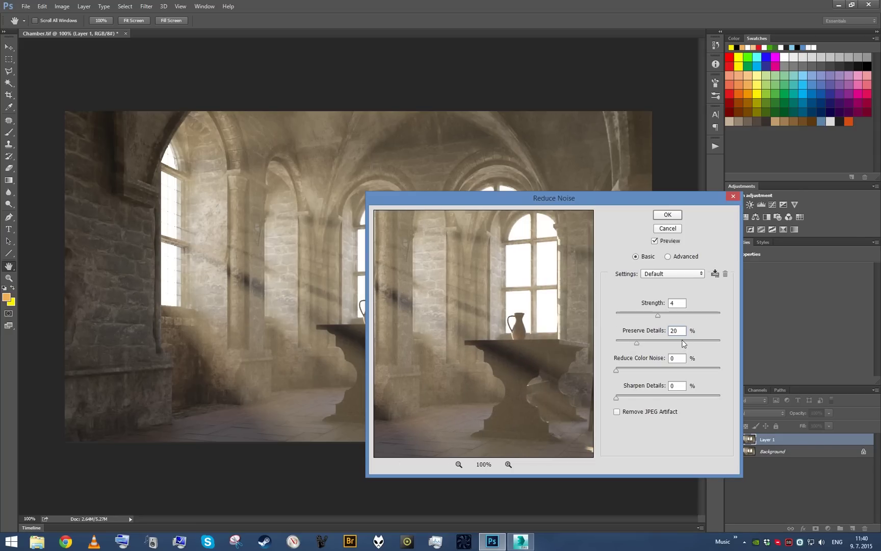
text(50)
drag(681, 329, 652, 305)
text(8)
click(663, 214)
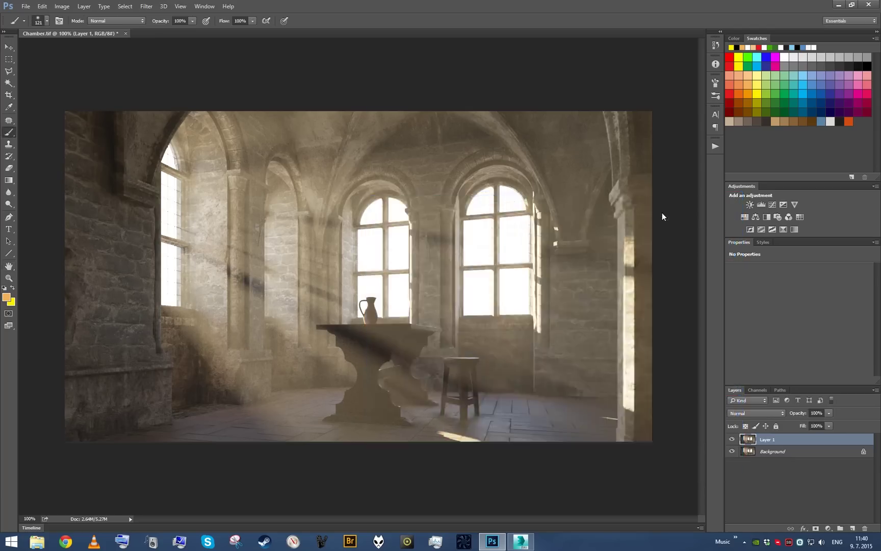
Add a layer mask to Layer 1 and fill it with neutral gray at 50% brightness
key(b)
click(815, 529)
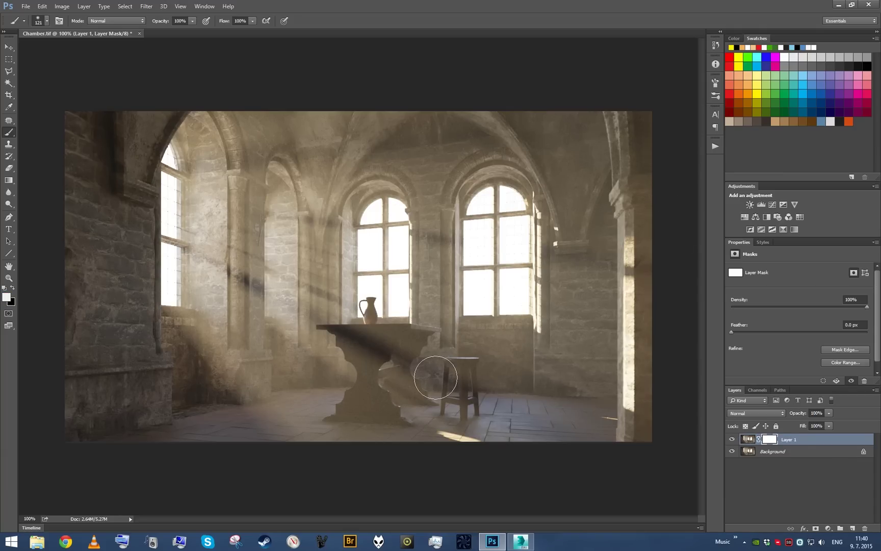
click(7, 297)
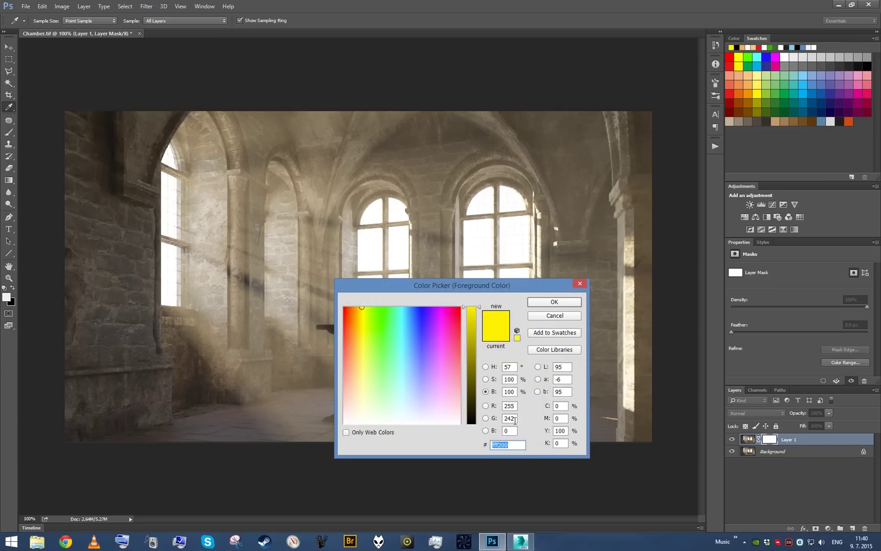
drag(423, 380, 461, 424)
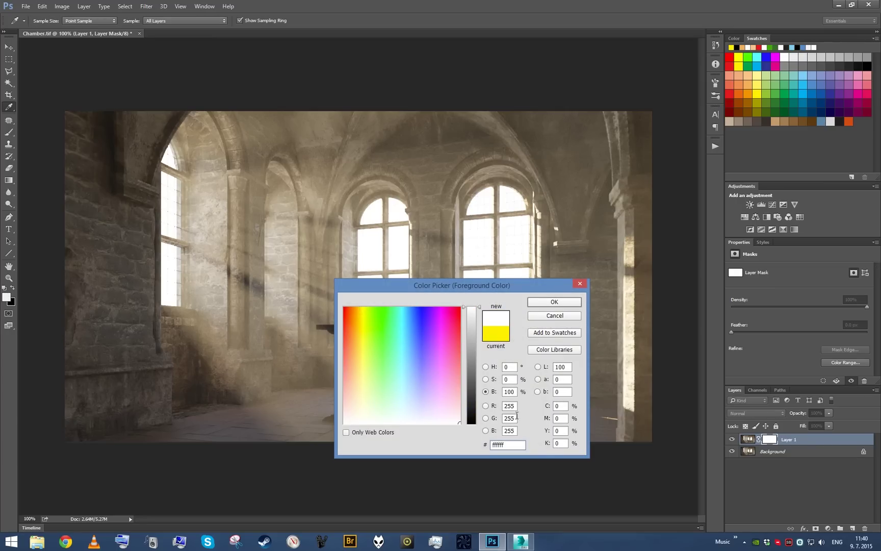
double_click(516, 393)
text(50)
click(554, 303)
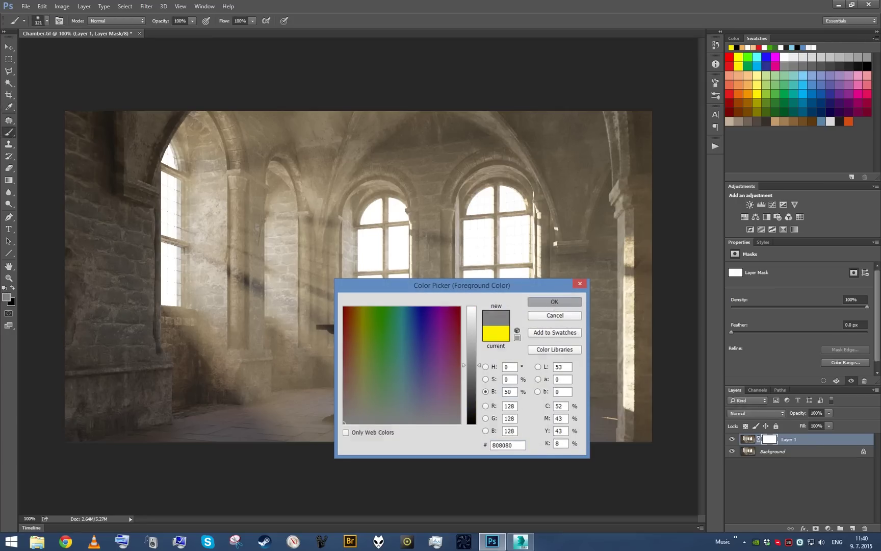
key(alt+BackSpace)
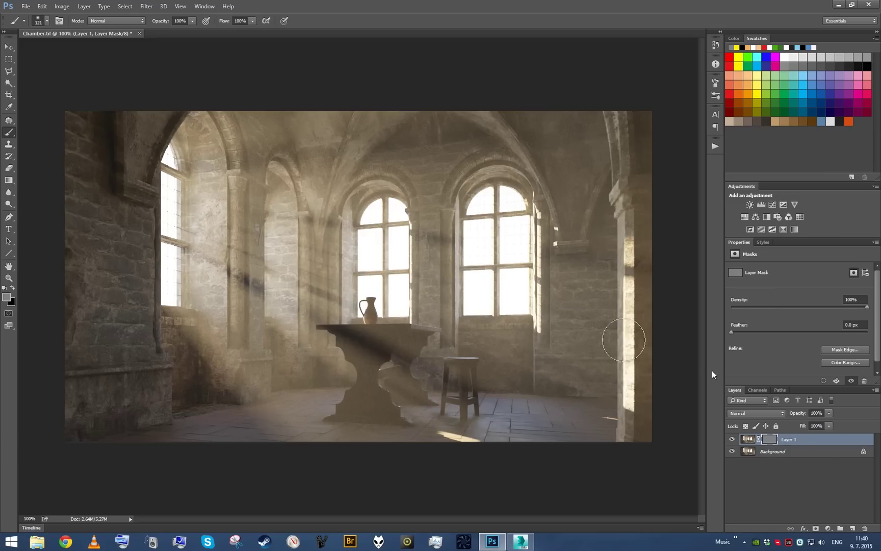
Compare the image with Layer 1 hidden and shown, examining the noise around the table base and stool up close
click(733, 439)
click(732, 439)
drag(412, 411, 520, 392)
click(733, 441)
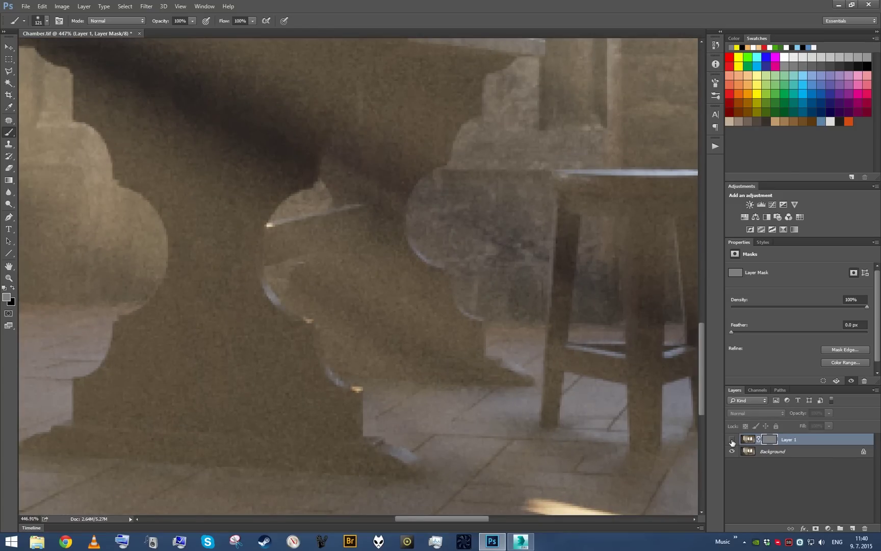
click(732, 441)
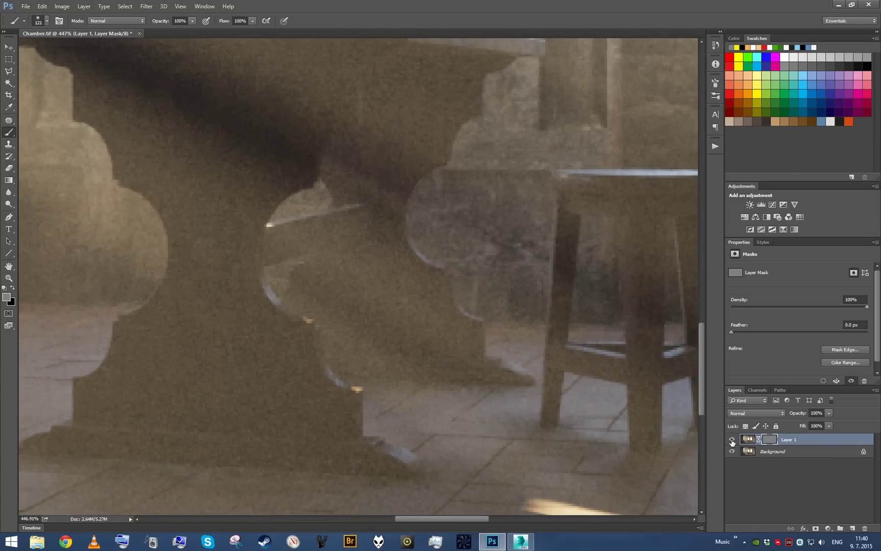
drag(573, 321, 512, 321)
mouse_move(437, 324)
mouse_down()
mouse_move(462, 325)
mouse_move(452, 324)
mouse_up()
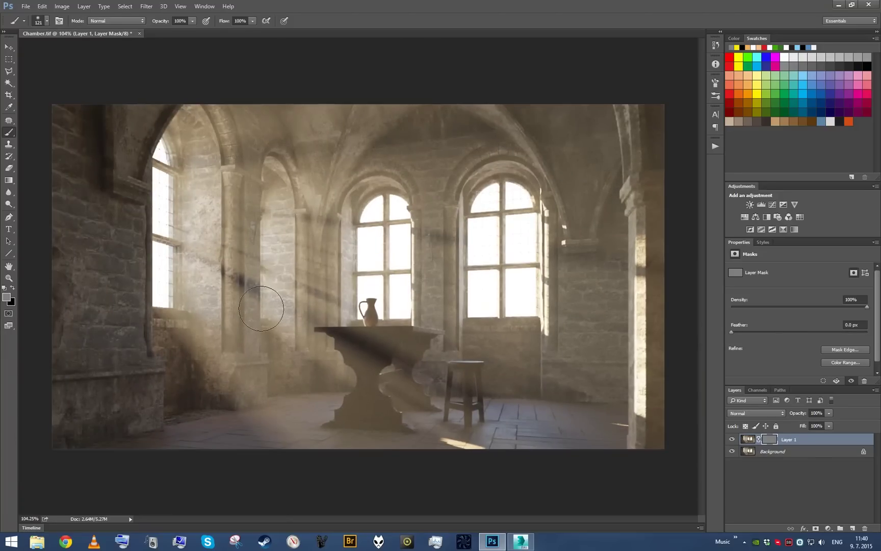
Set the foreground color to white for painting on the Layer 1 mask with the Brush tool
click(7, 297)
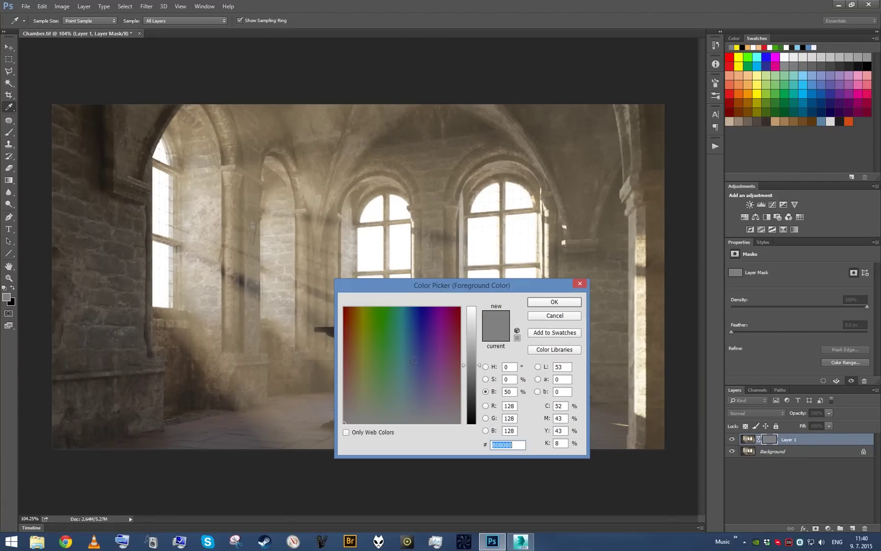
drag(473, 376, 473, 307)
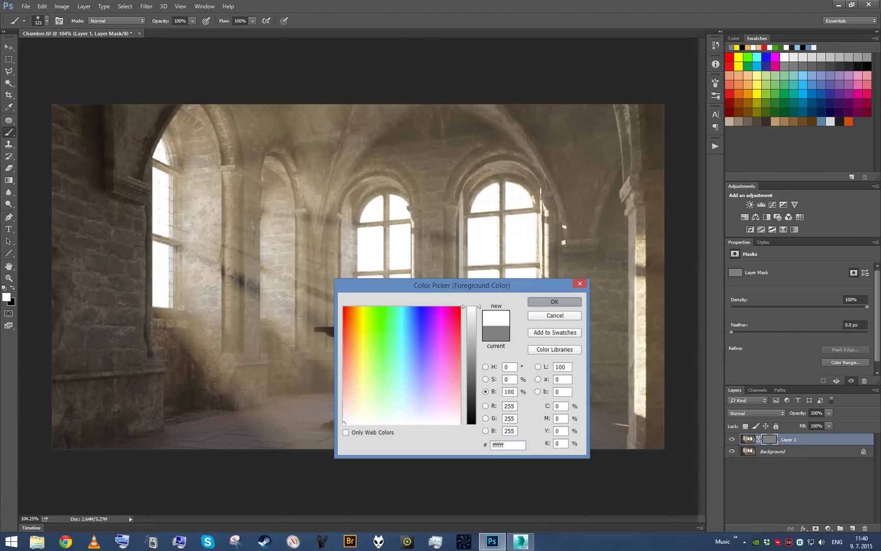
click(556, 302)
key(b)
ctrl+click(387, 380)
scroll(393, 382, down, 1)
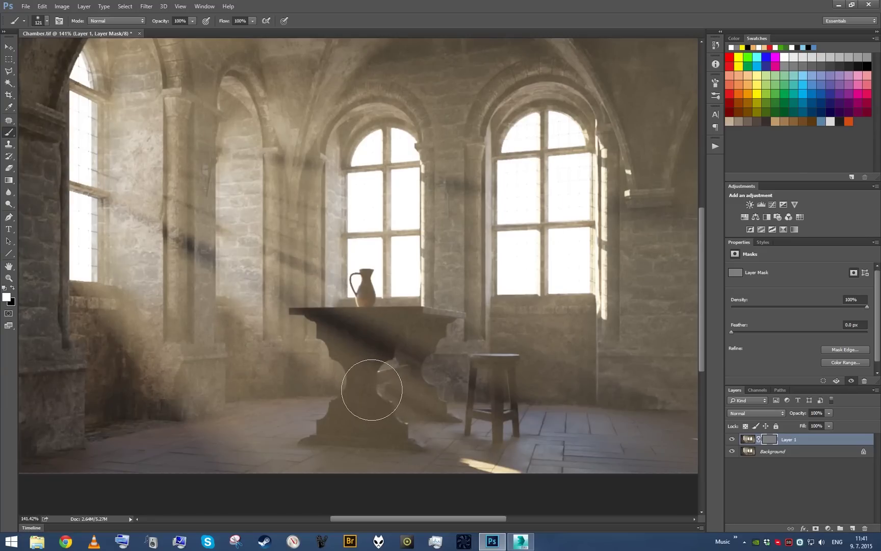
Paint white on the Layer 1 mask over the dark table base, the stool area and the picture's shadowed upper-right corner
drag(375, 397, 368, 396)
mouse_move(380, 328)
mouse_down()
mouse_move(403, 332)
mouse_move(400, 384)
mouse_move(437, 395)
mouse_move(389, 404)
mouse_move(415, 421)
mouse_up()
drag(484, 402, 421, 414)
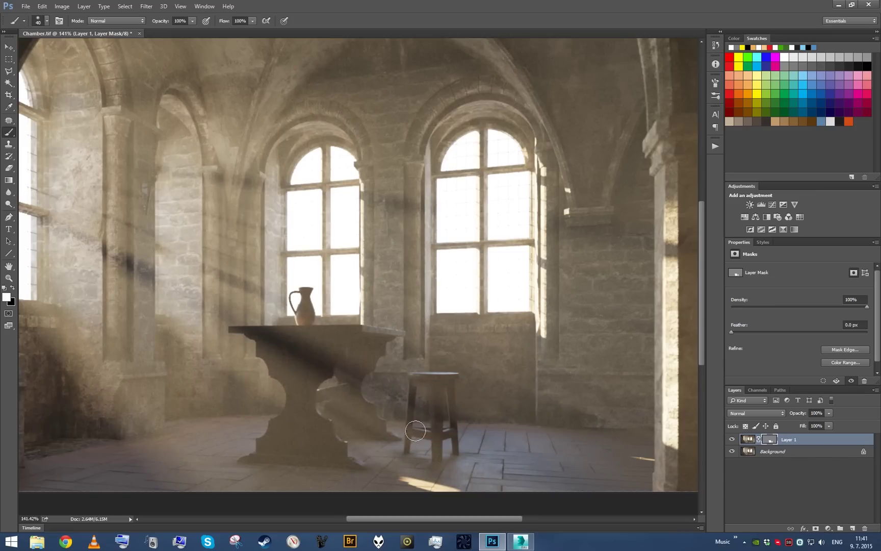
drag(499, 347, 400, 421)
drag(493, 297, 513, 297)
drag(601, 169, 581, 129)
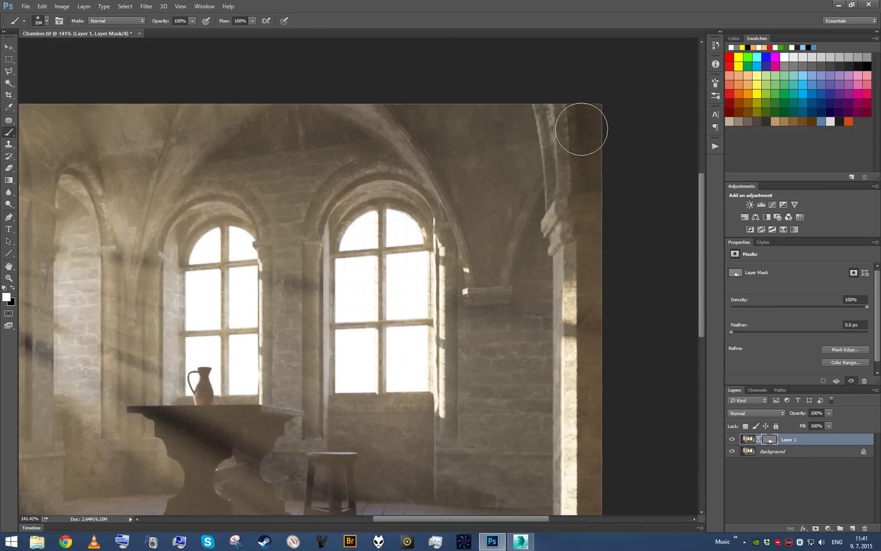
drag(371, 272, 660, 179)
drag(488, 279, 481, 286)
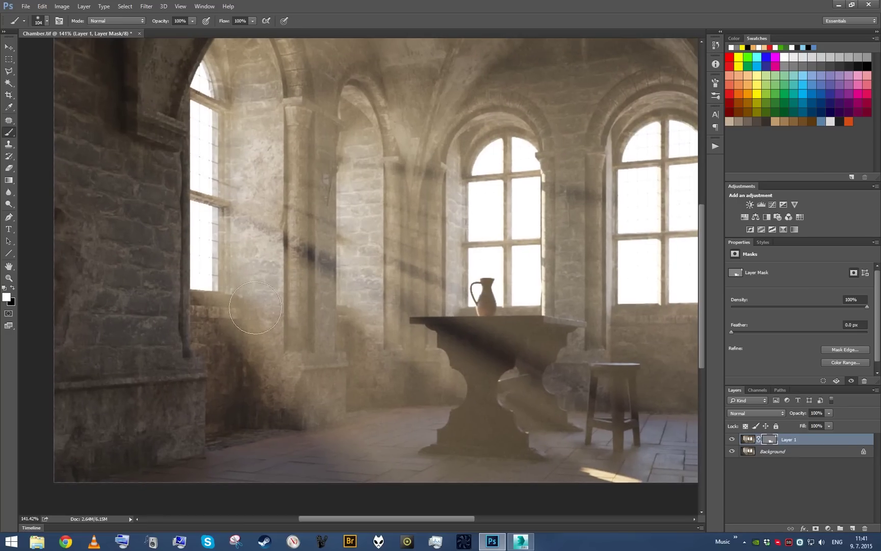
Paint white on the Layer 1 mask over the shadowed wall below the leftmost window and the wall between the two rear windows
drag(248, 326, 240, 326)
mouse_move(279, 273)
mouse_down()
mouse_move(259, 395)
mouse_move(141, 363)
mouse_up()
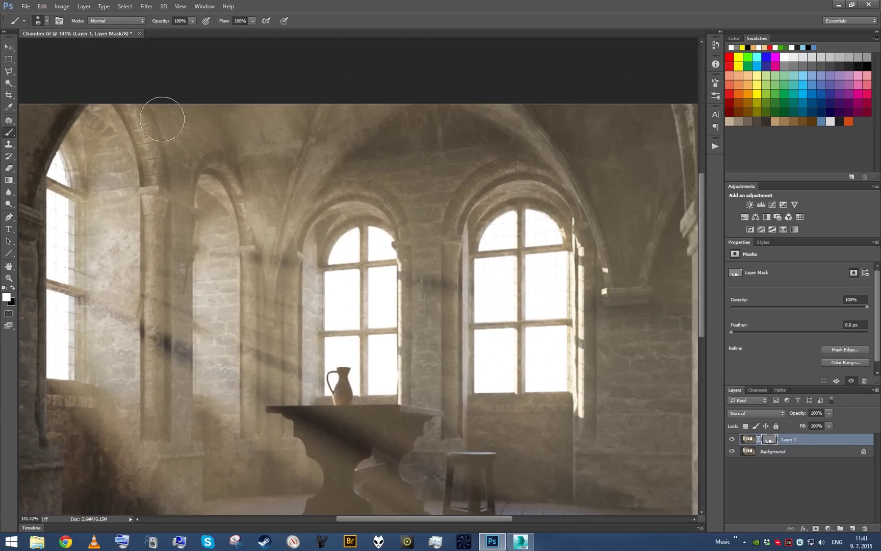
drag(436, 319, 383, 232)
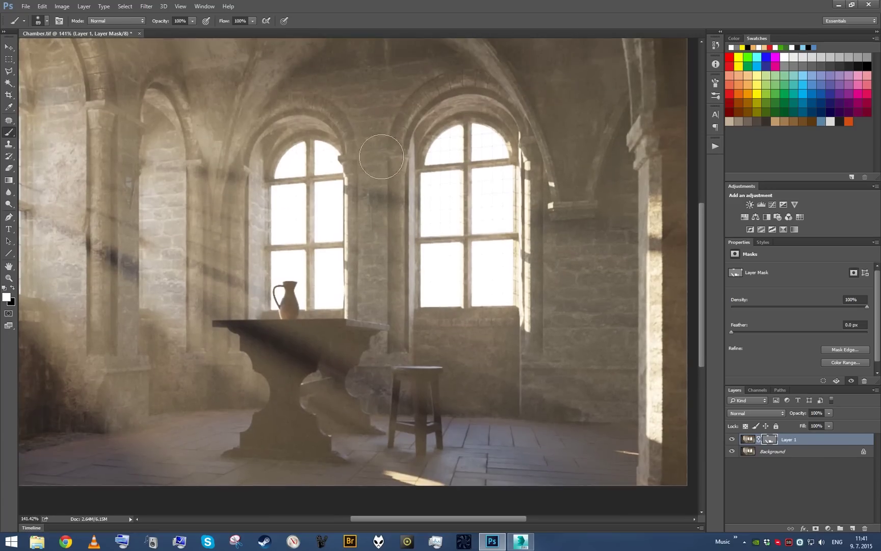
drag(377, 146, 377, 184)
mouse_move(502, 180)
mouse_down()
mouse_move(481, 183)
mouse_move(497, 184)
mouse_up()
drag(420, 213, 451, 220)
scroll(403, 369, down, 1)
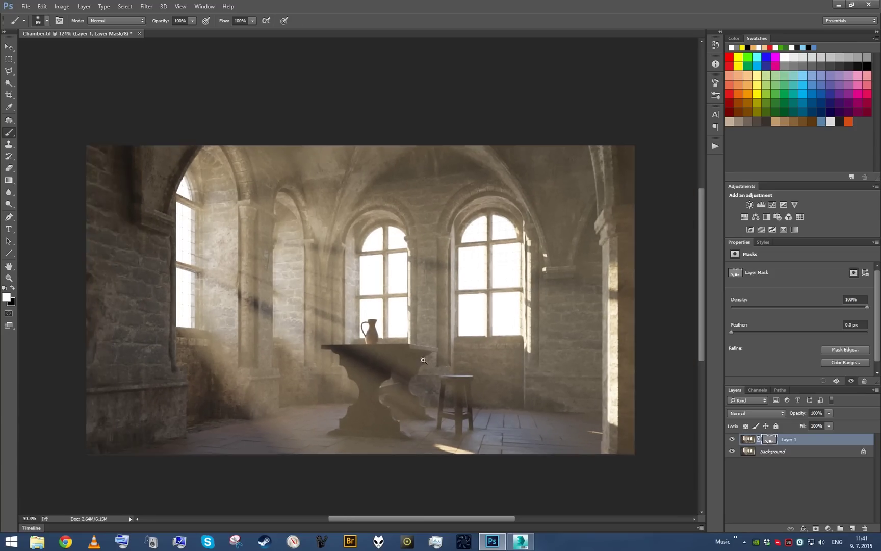
Flatten the image and duplicate the resulting Background layer
right_click(805, 452)
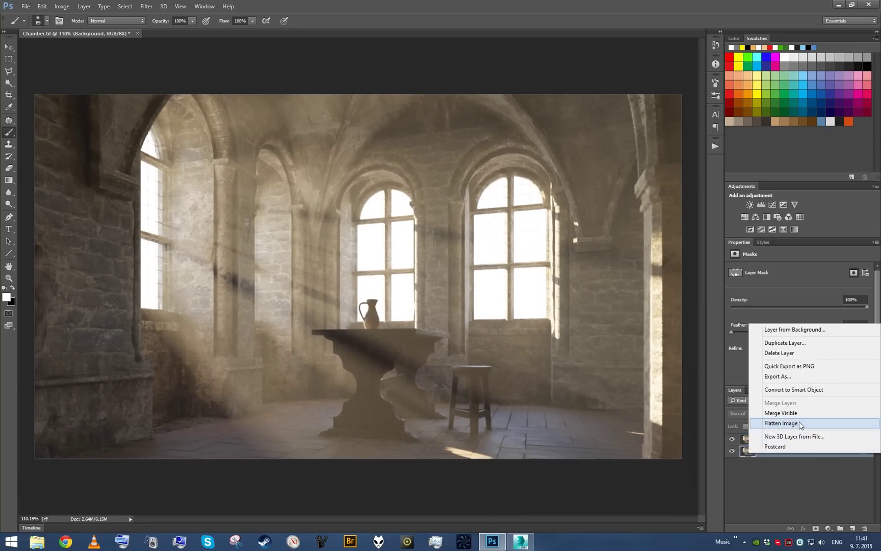
click(801, 421)
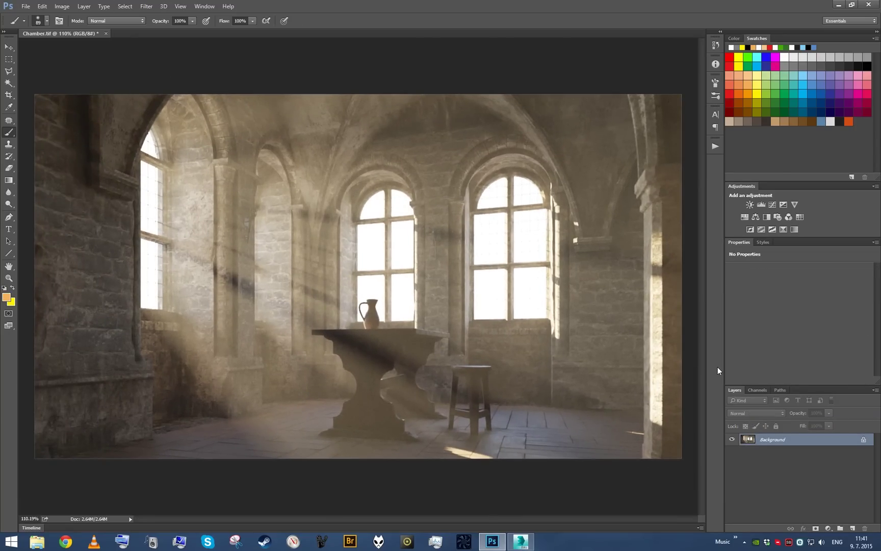
key(ctrl+j)
Set the duplicate layer's blending mode to Soft Light and its opacity to 60%
click(761, 413)
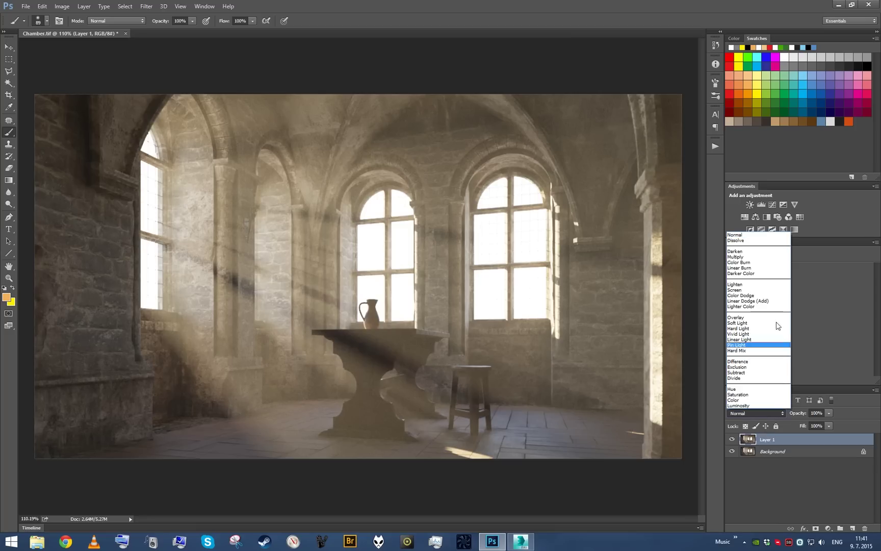
click(743, 324)
drag(604, 259, 594, 259)
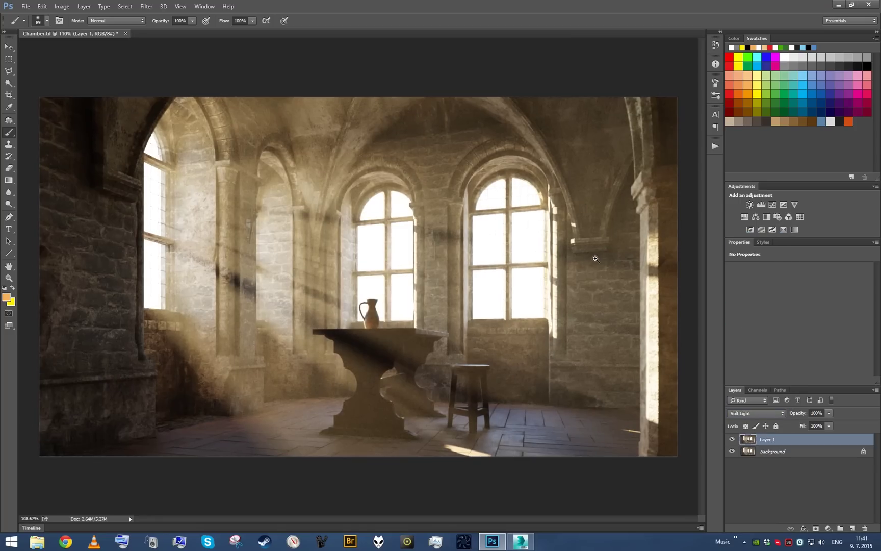
click(815, 412)
text(60)
key(Return)
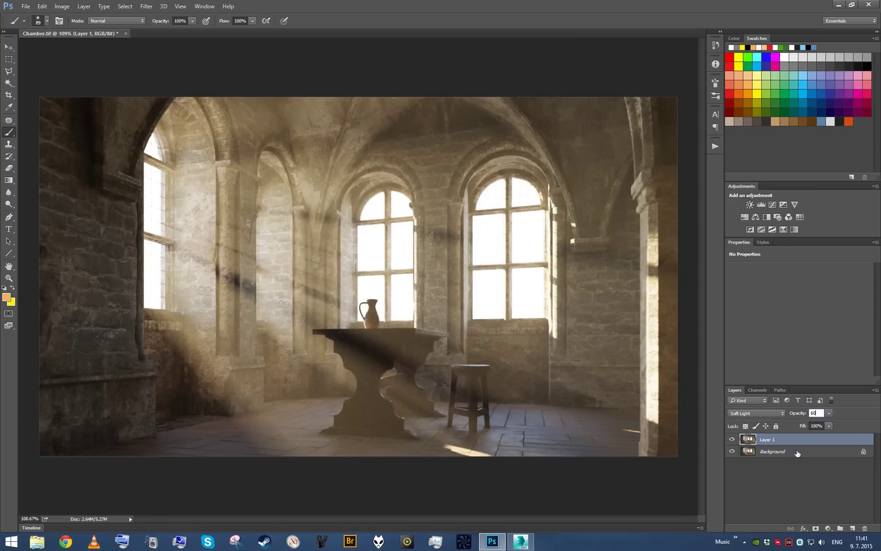
Flatten the image and add a Color Balance adjustment with the Shadows set to Cyan/Red -5 and Yellow/Blue +9
right_click(790, 457)
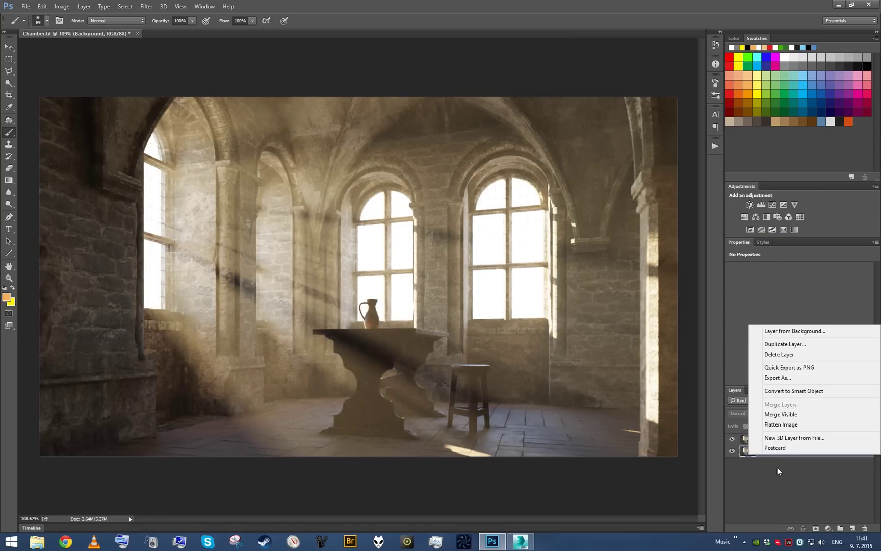
click(791, 424)
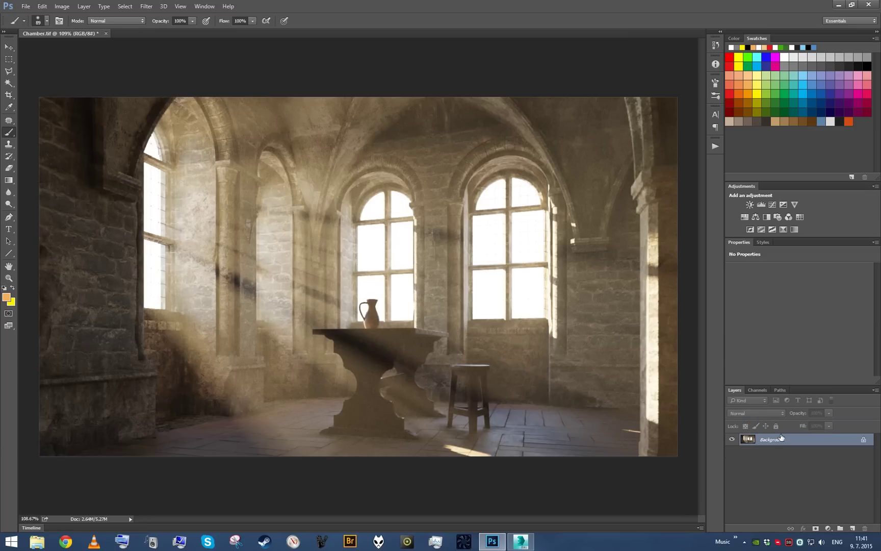
click(756, 216)
click(785, 270)
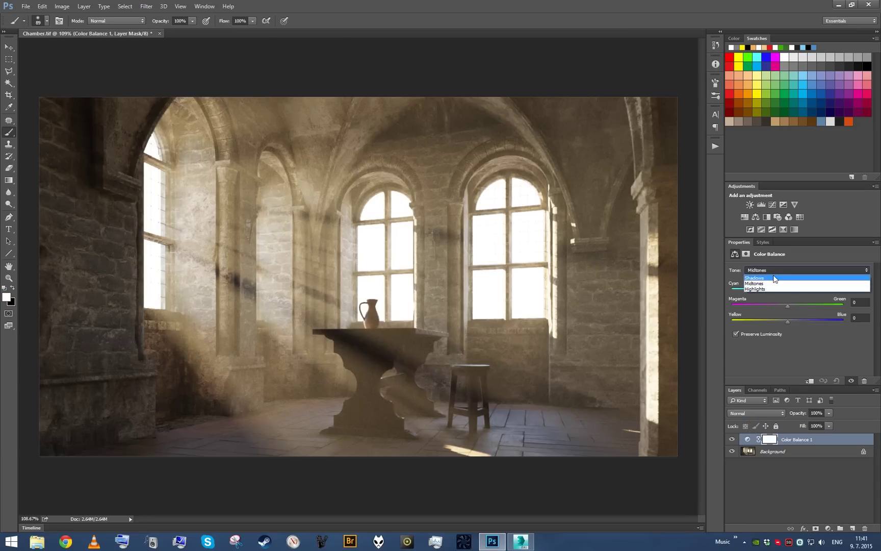
click(780, 277)
drag(787, 290, 784, 291)
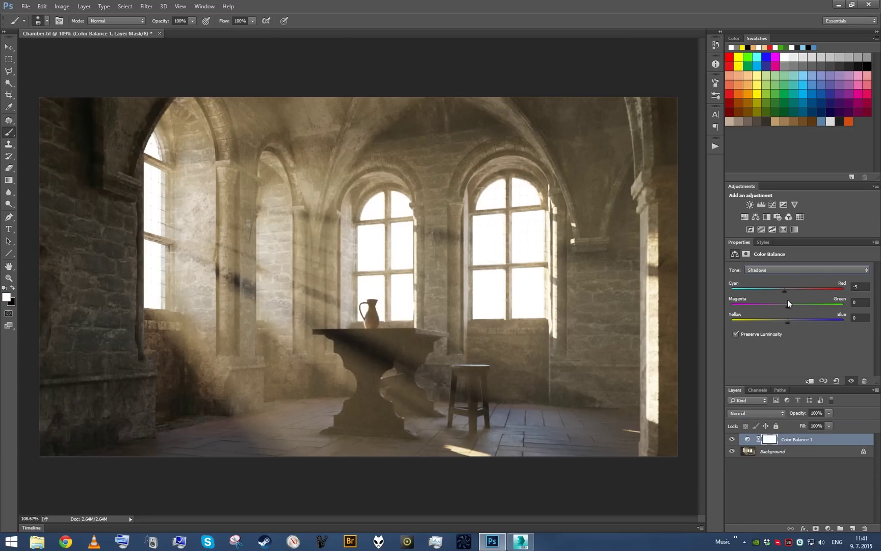
click(794, 323)
Set the Color Balance Highlights to Cyan/Red +6 and Yellow/Blue -3
click(780, 270)
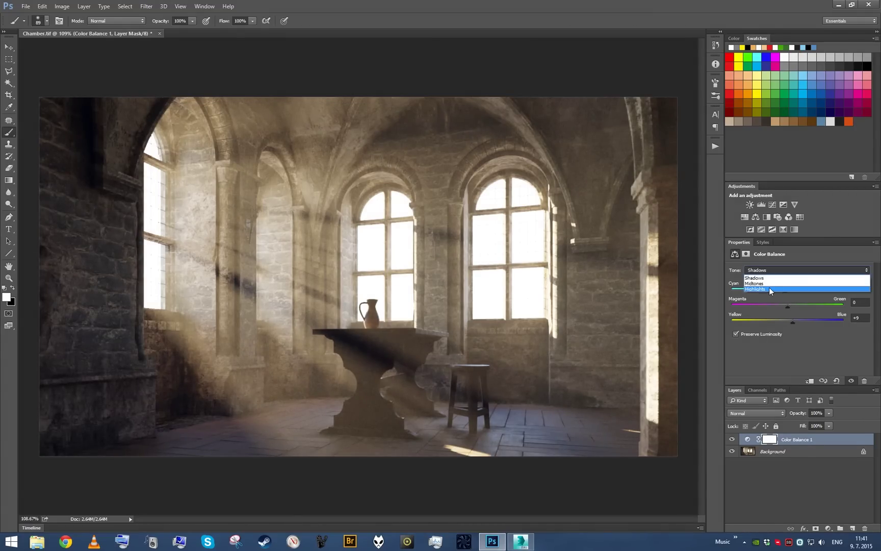
click(769, 287)
drag(787, 291, 789, 321)
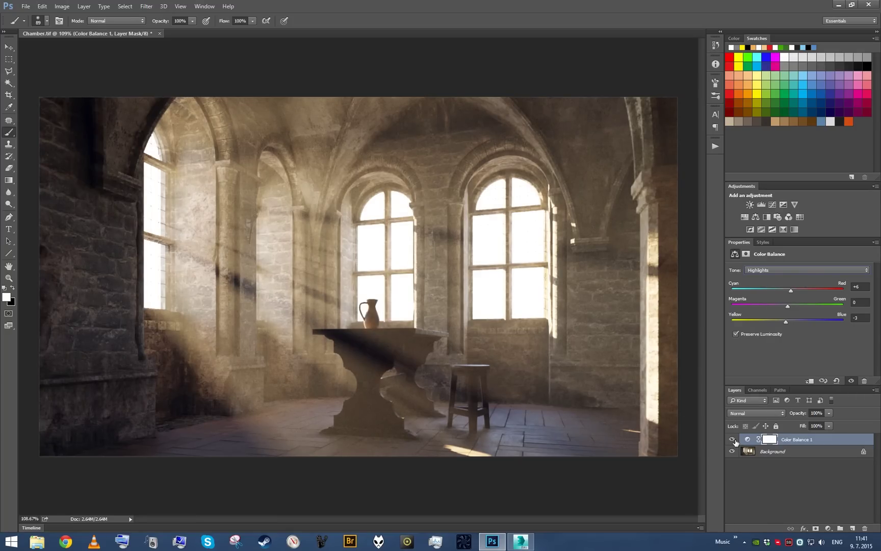
Set the Color Balance Midtones to Magenta/Green +7 and flatten the image
click(784, 270)
click(780, 284)
right_click(793, 454)
click(798, 419)
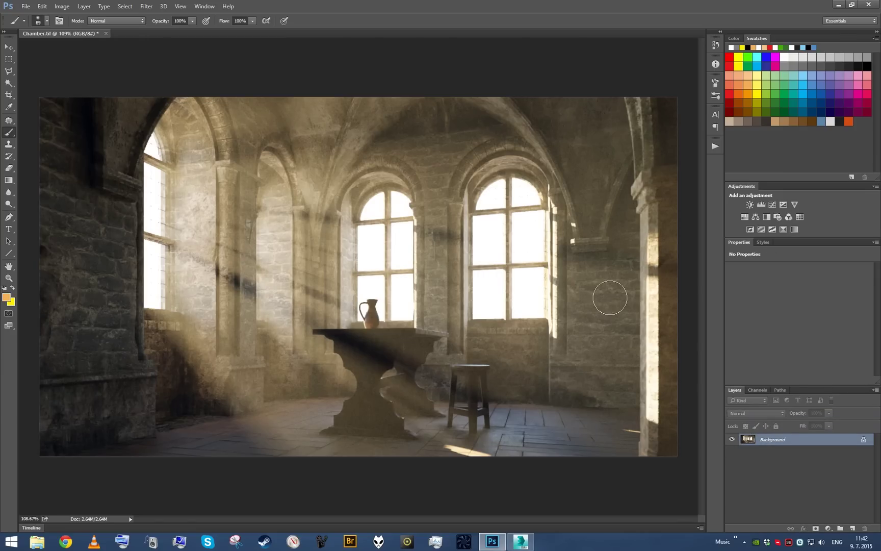
Start a custom Lens Correction and set Fix Blue/Yellow Fringe to -62.70
key(ctrl+shift+r)
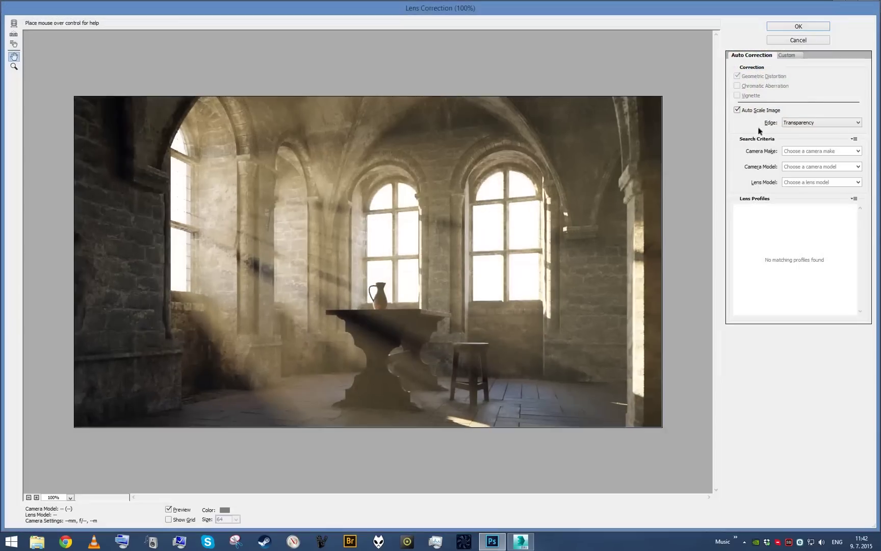
click(787, 55)
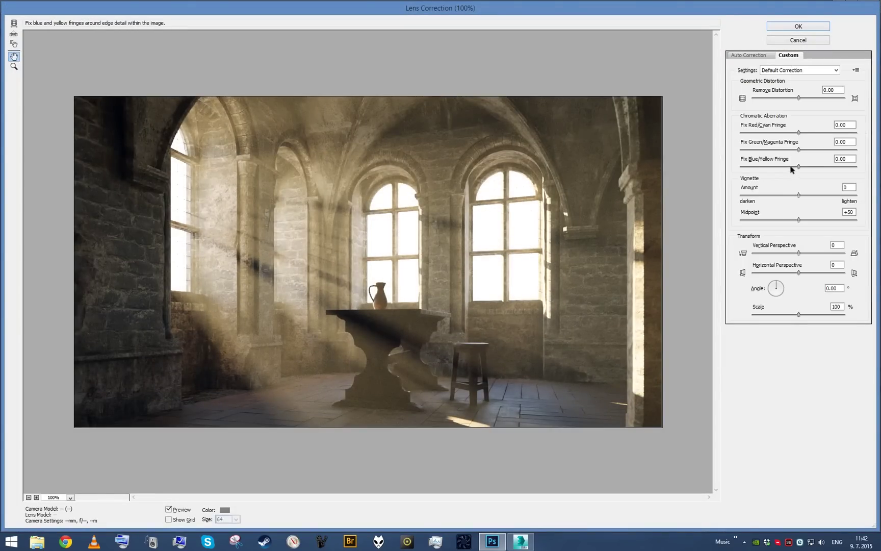
drag(799, 167, 763, 168)
Darken the vignette with an amount of about -9 and a midpoint of 0, and apply the Lens Correction
click(798, 195)
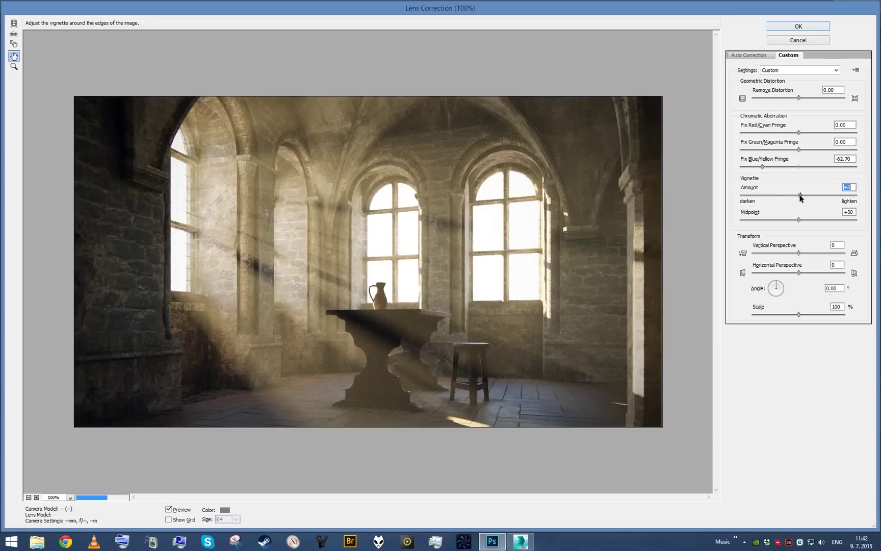
drag(799, 196, 794, 194)
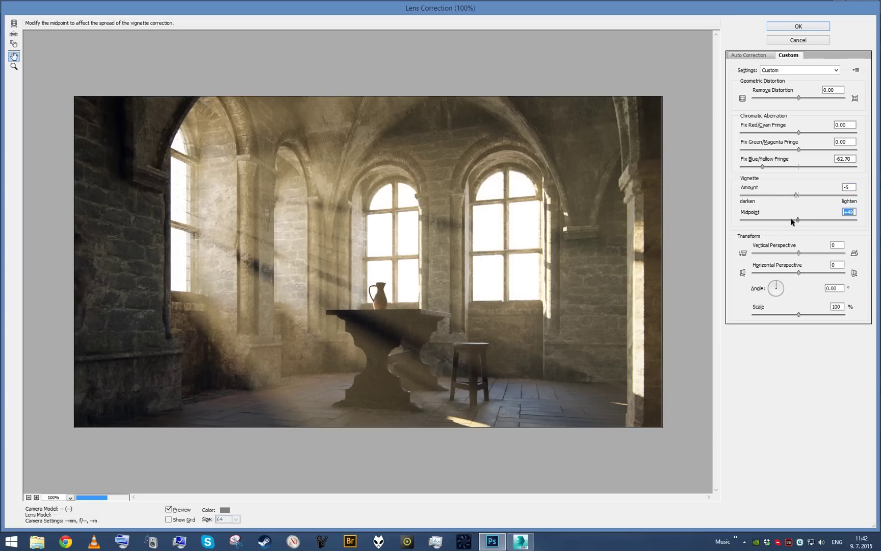
click(796, 219)
drag(798, 223, 723, 222)
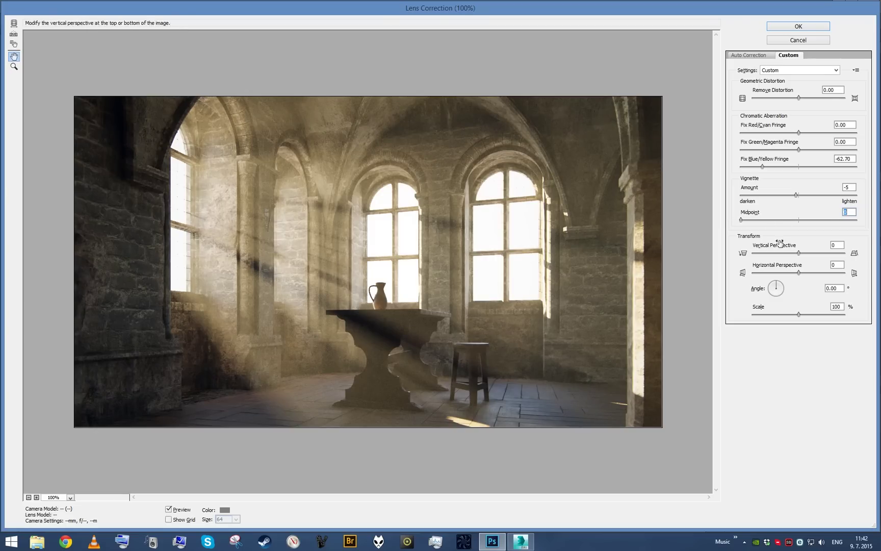
drag(796, 195, 793, 196)
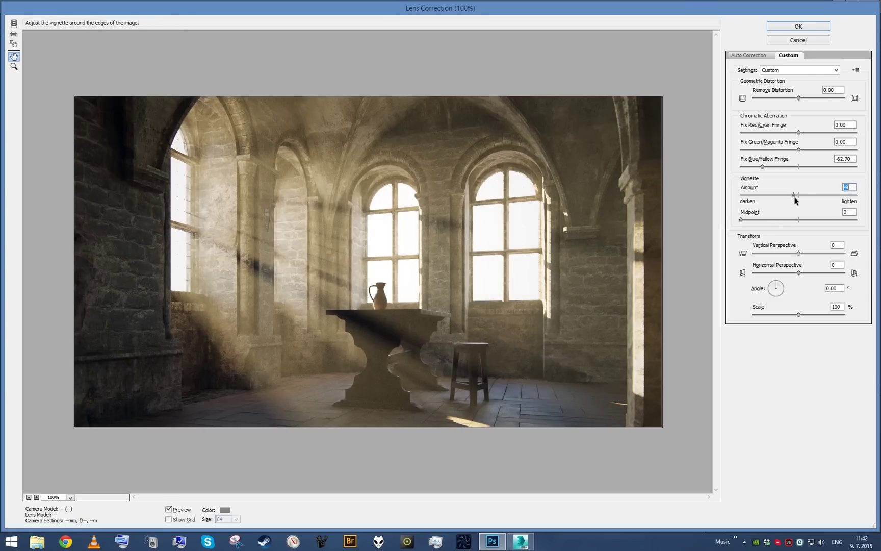
click(799, 26)
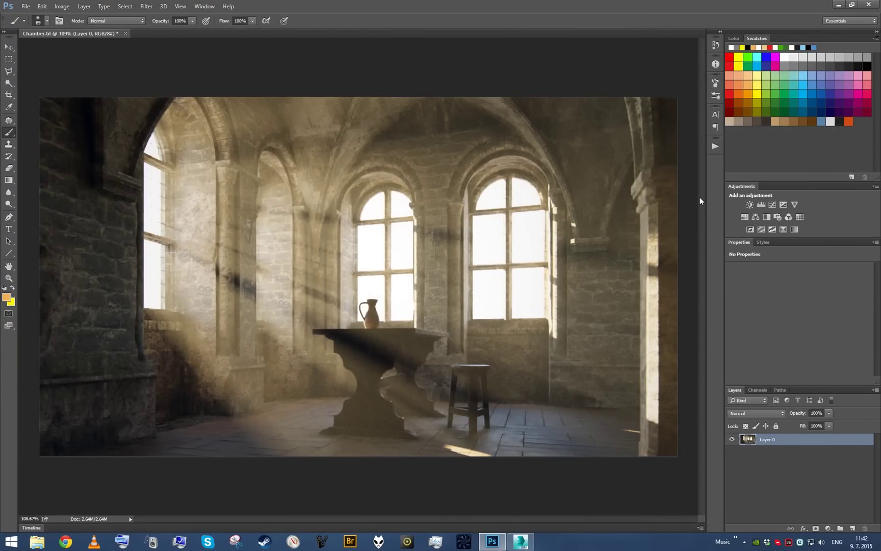
Select the bright window panes with Color Range, sampling their white at Fuzziness 50
click(124, 6)
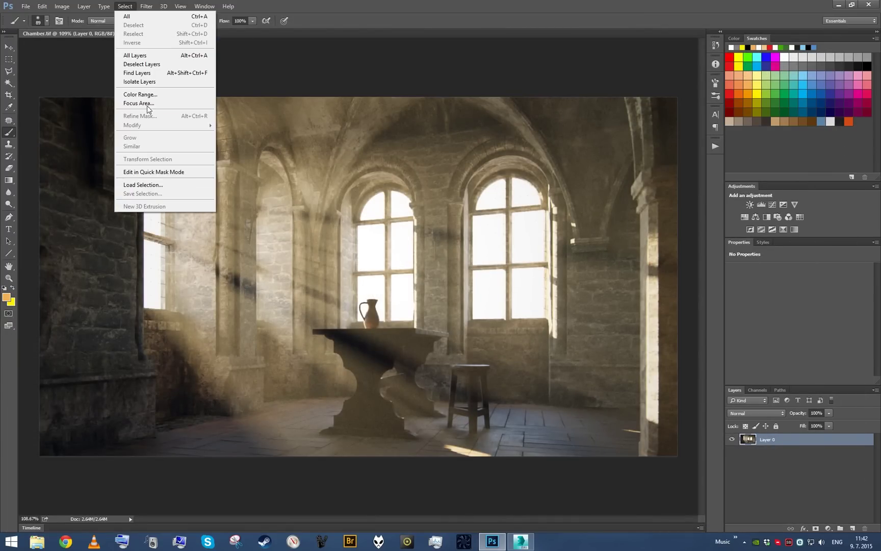
click(139, 94)
click(401, 249)
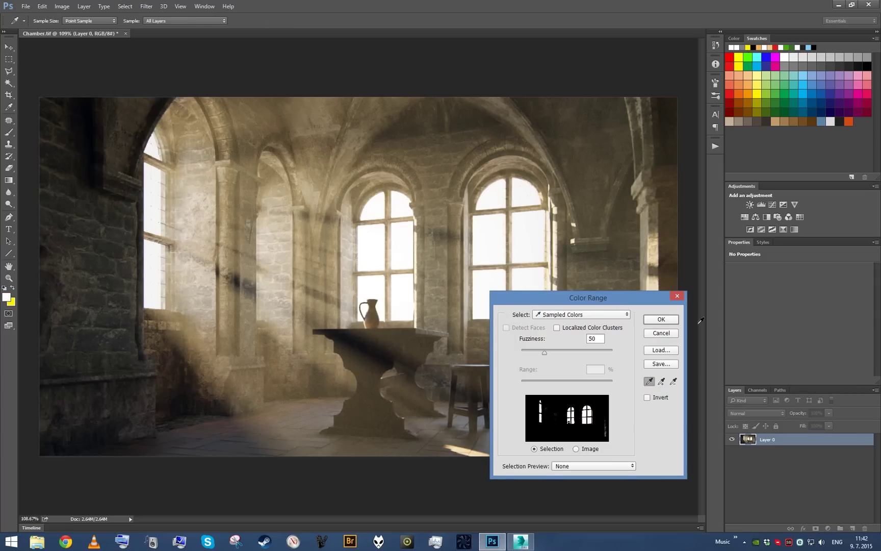
click(670, 320)
Fill the window selection with light orange on a new layer and deselect
click(851, 527)
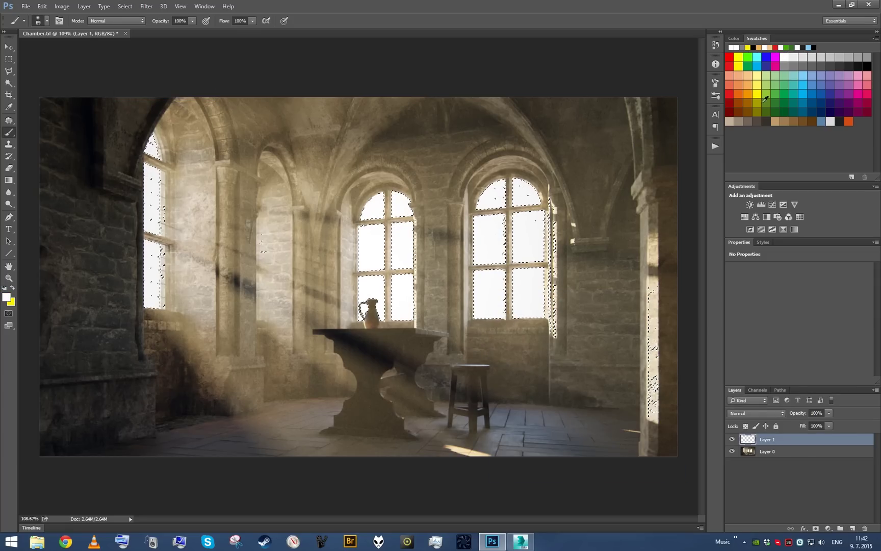
click(747, 86)
key(alt+BackSpace)
key(ctrl+d)
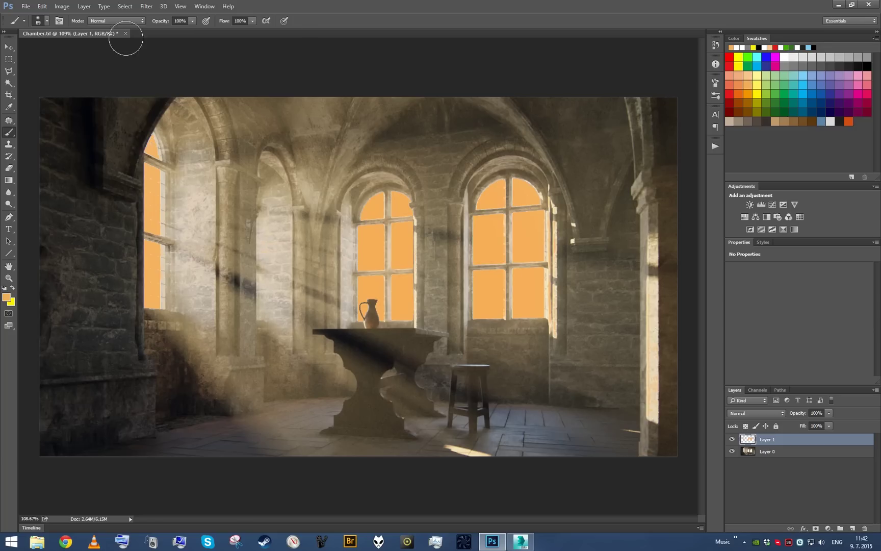
Apply a Gaussian Blur to the orange window fill on Layer 1
click(146, 6)
mouse_move(209, 113)
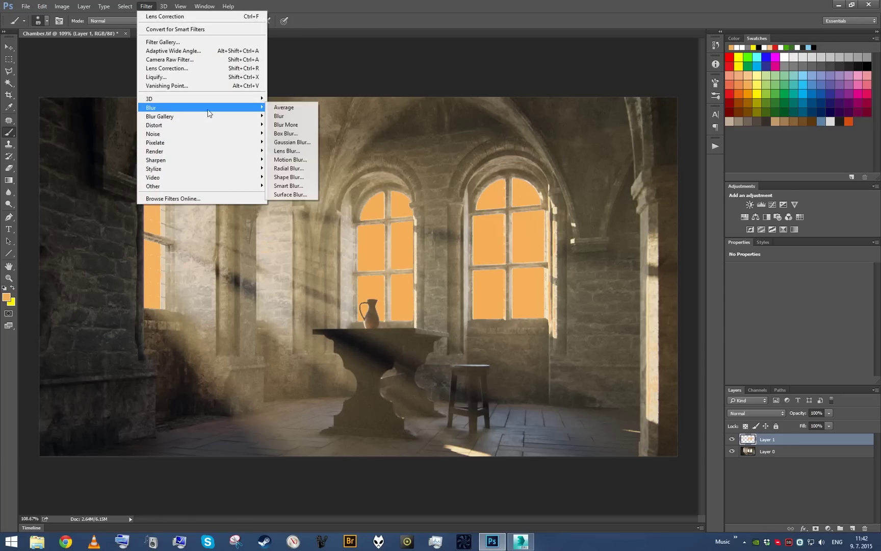
click(292, 141)
click(711, 320)
key(b)
Blend the glow layer as Linear Dodge (Add) at 50% opacity and flatten the image
click(756, 413)
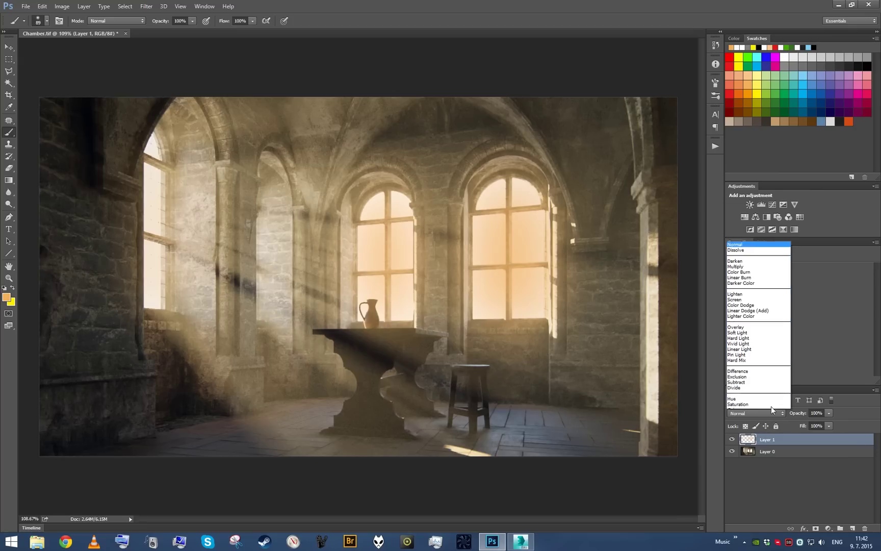
click(749, 310)
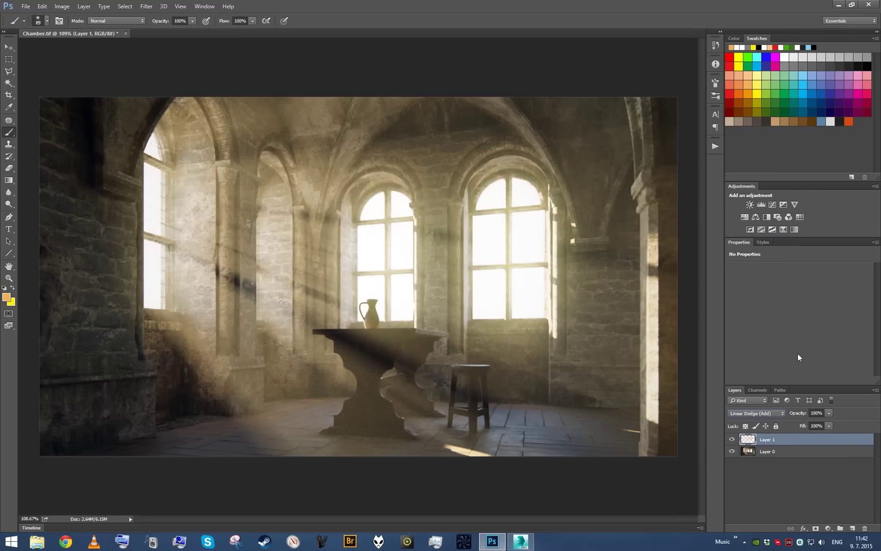
click(818, 413)
text(50)
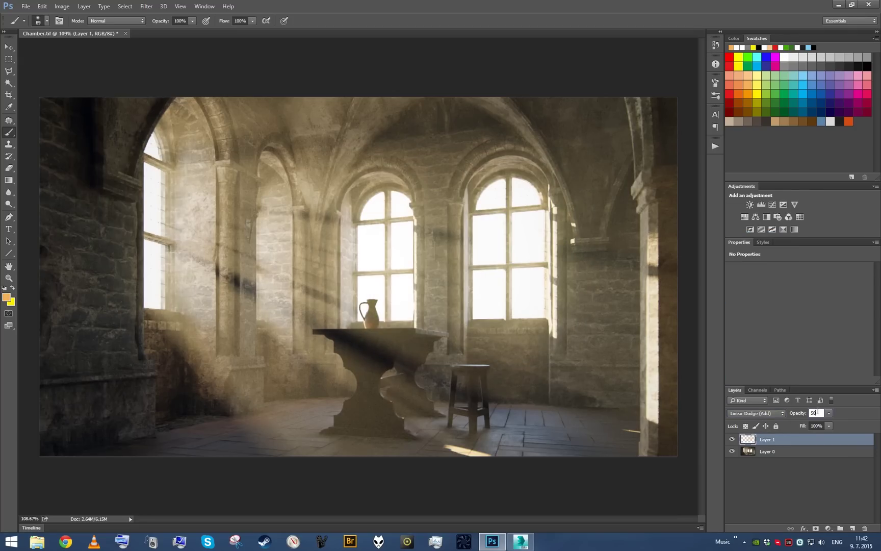
right_click(795, 451)
click(793, 327)
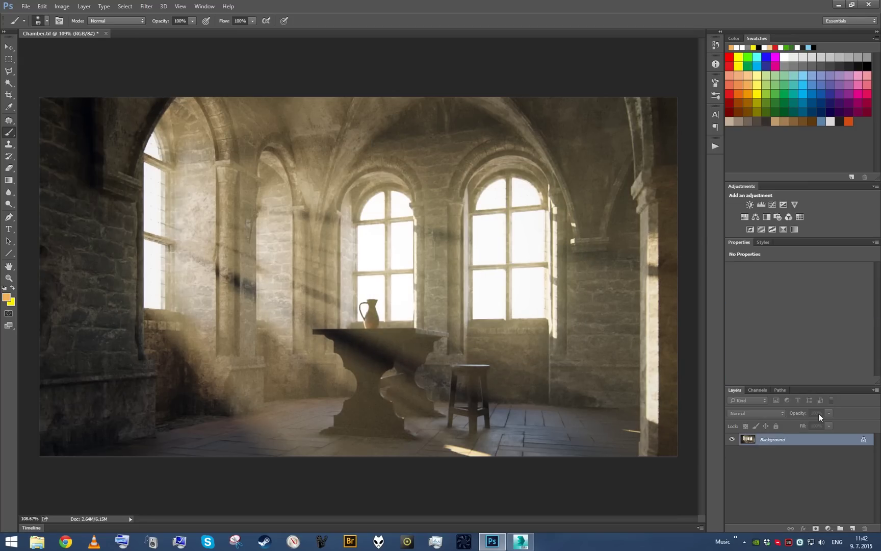
Sharpen the image with Unsharp Mask at an amount of 50% and a radius of 0.75 pixels
click(146, 6)
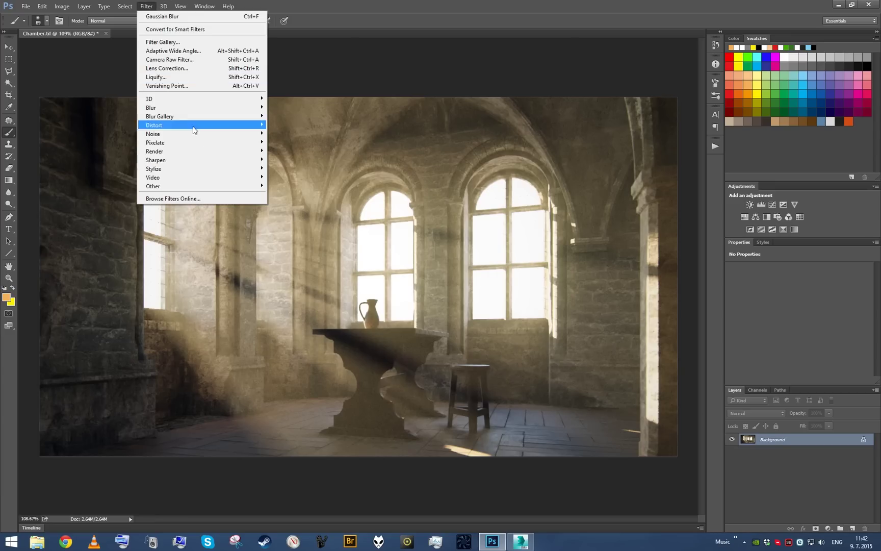
mouse_move(179, 159)
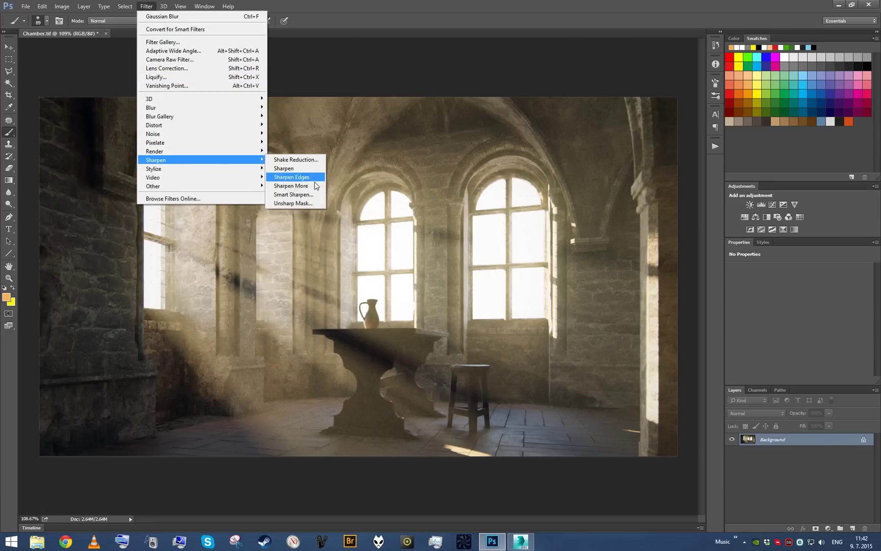
click(293, 202)
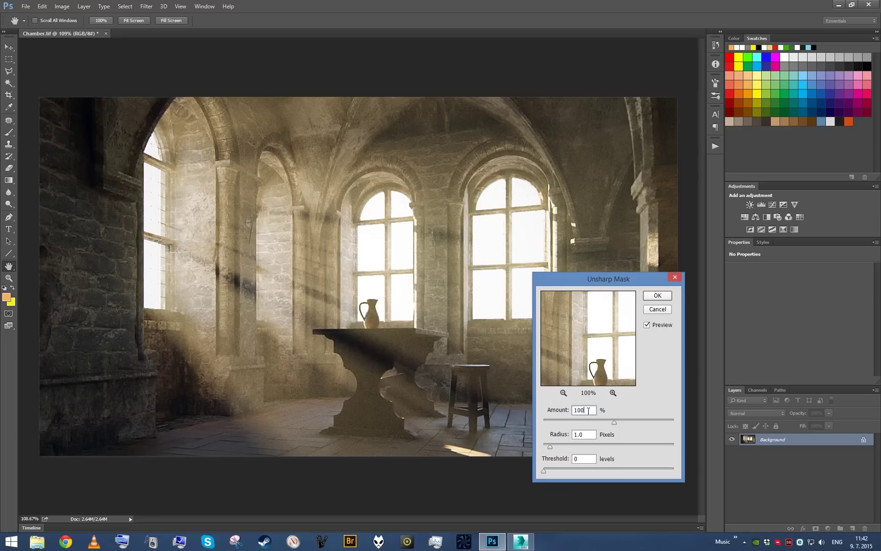
double_click(588, 411)
text(50)
key(Tab)
text(.75)
click(657, 295)
key(b)
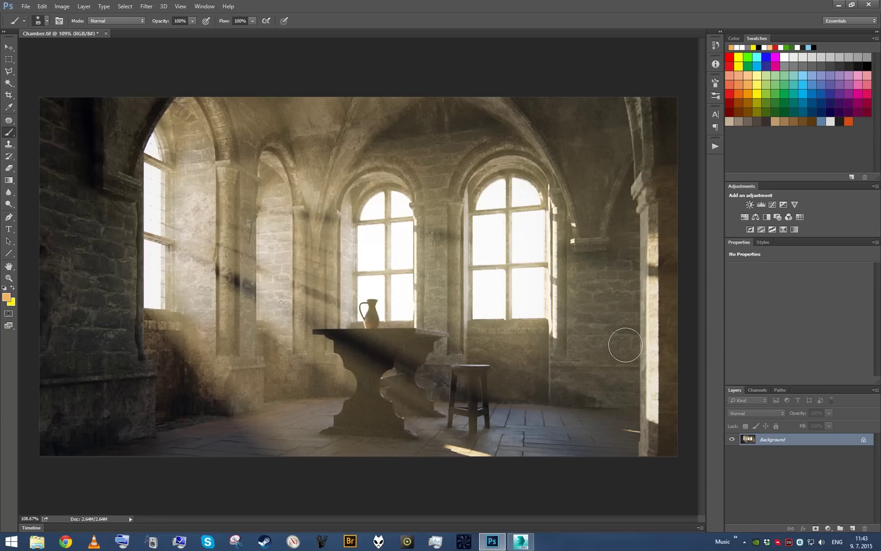
Add a Curves adjustment that lifts the highlights and slightly lowers the shadows, and flatten the image
click(773, 203)
click(825, 325)
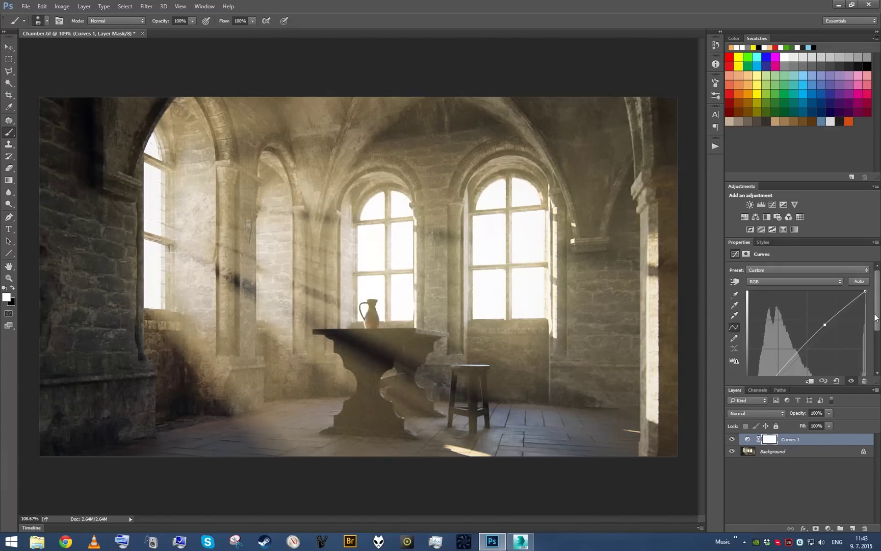
drag(876, 317, 875, 325)
drag(777, 362, 779, 363)
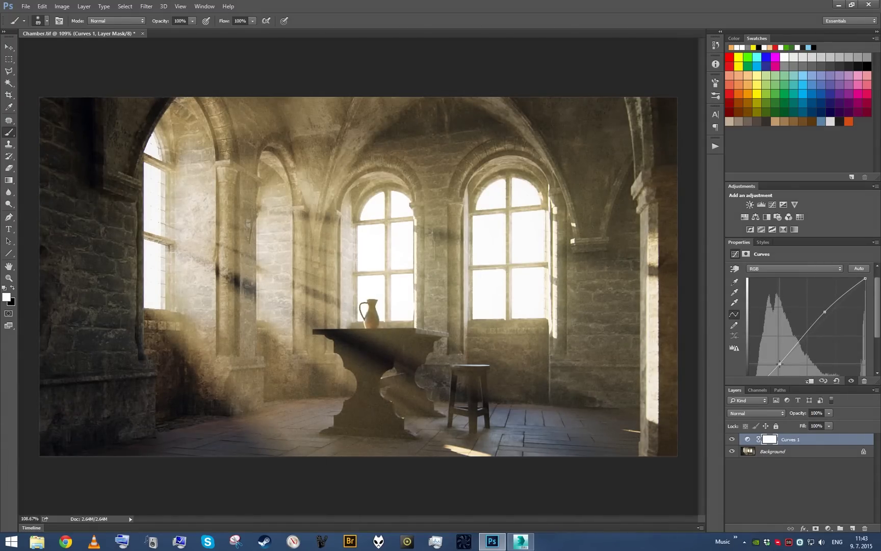
drag(824, 312, 824, 312)
click(781, 362)
right_click(792, 456)
click(795, 423)
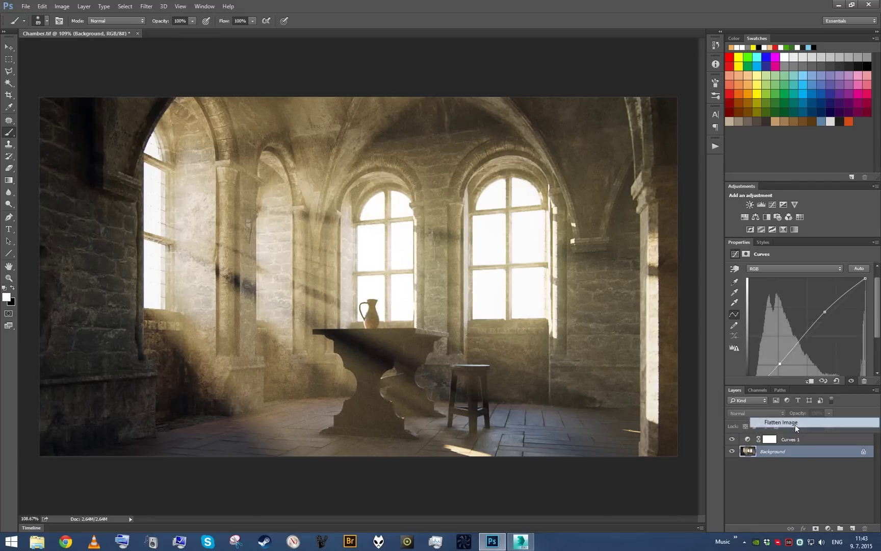
Switch to File Explorer, open the texture library folder on drive C, and place the dust2 image into the Chamber document
click(37, 541)
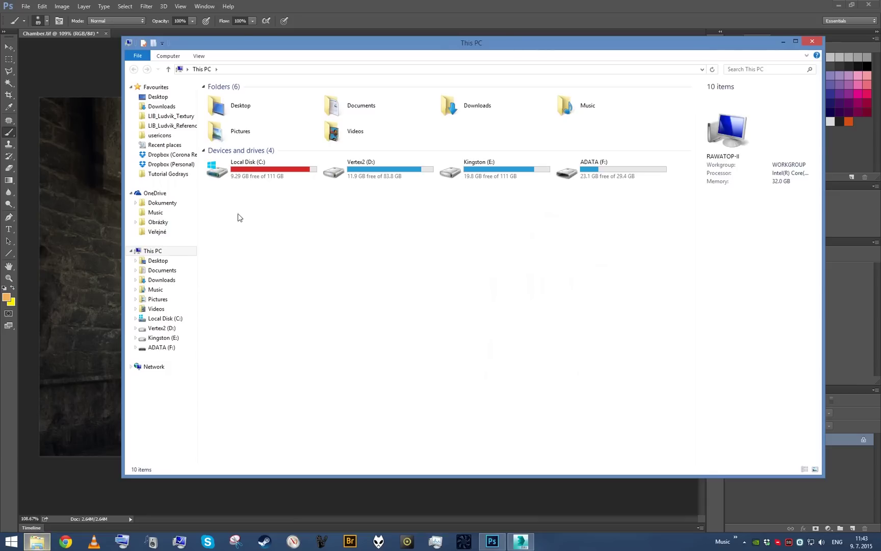
double_click(242, 168)
double_click(248, 128)
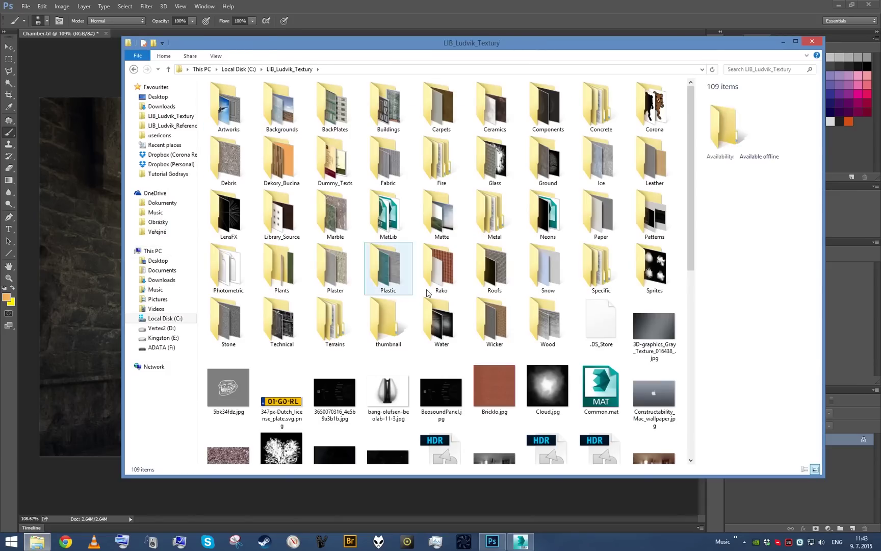
click(435, 387)
scroll(434, 387, down, 8)
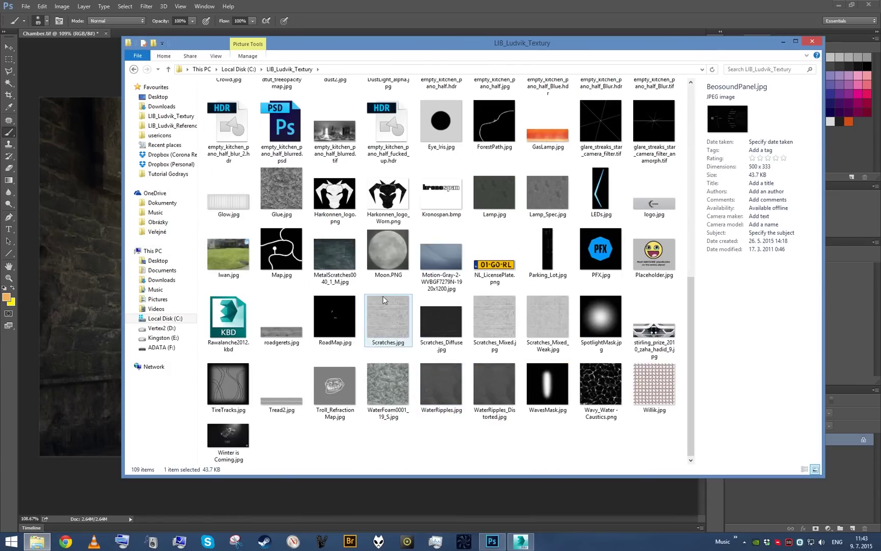
scroll(378, 285, up, 3)
drag(345, 235, 149, 237)
Turn on snapping to the document bounds, stretch the dust2 image to cover the whole canvas, and commit the placement
drag(270, 262, 225, 258)
click(181, 6)
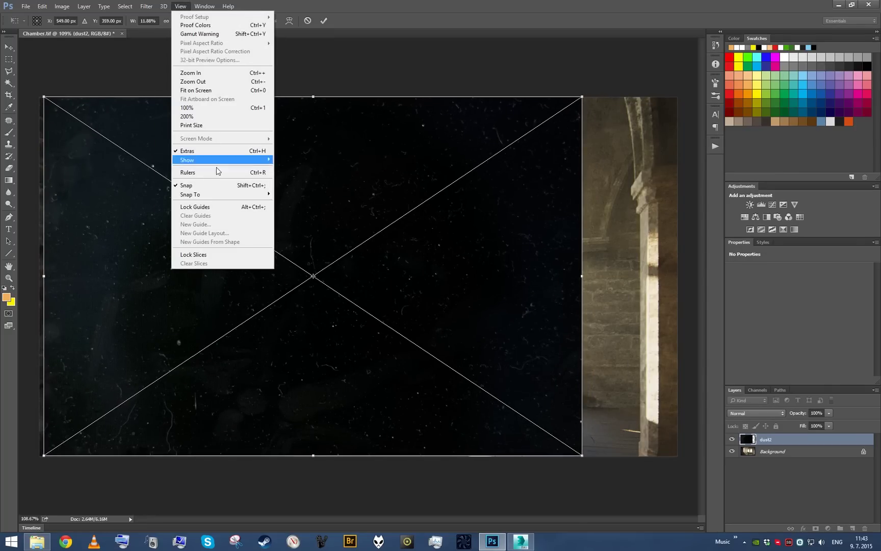
mouse_move(202, 196)
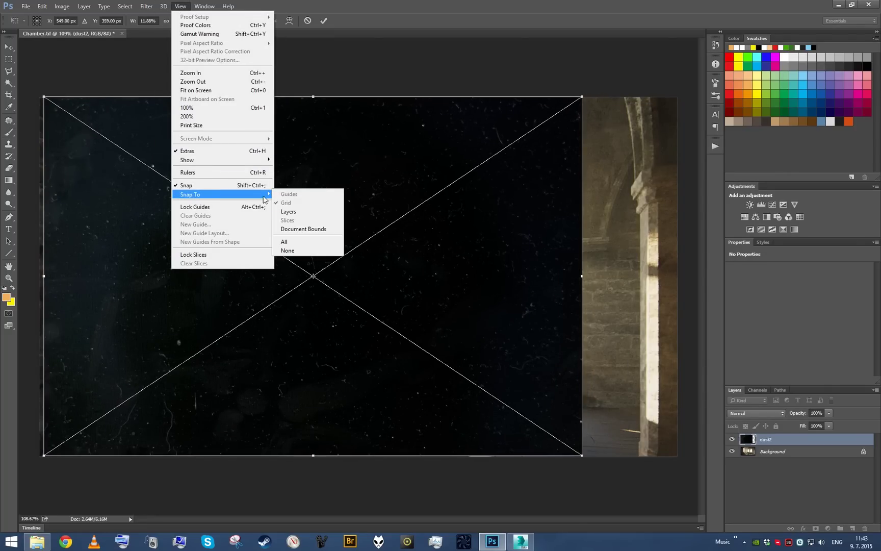
click(311, 228)
drag(151, 202, 147, 204)
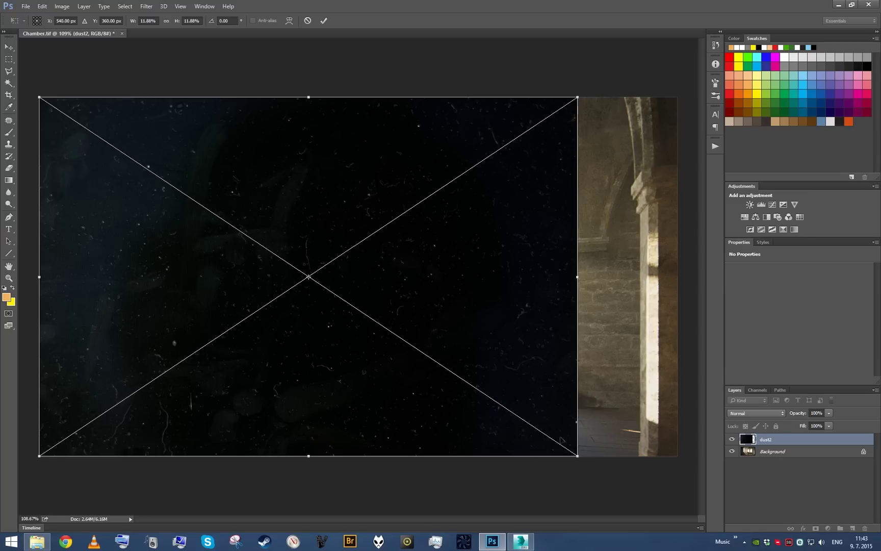
drag(574, 435, 677, 436)
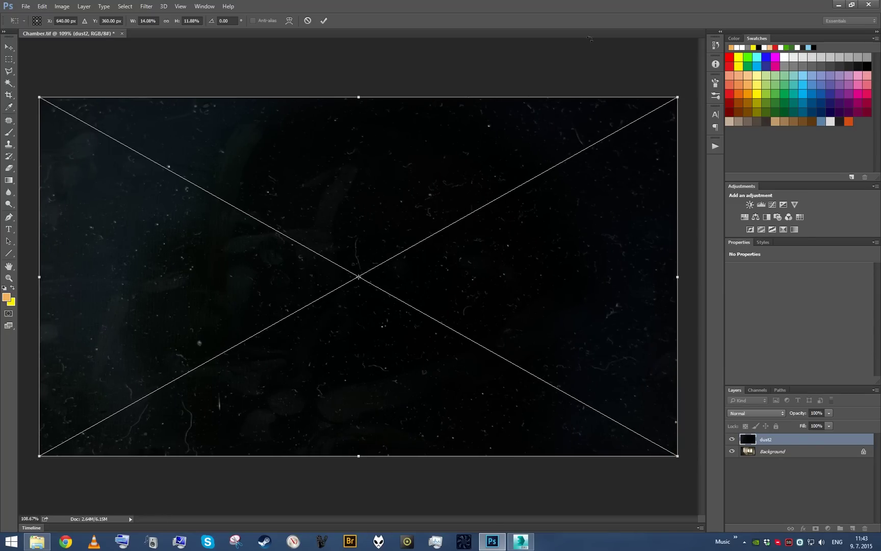
click(325, 20)
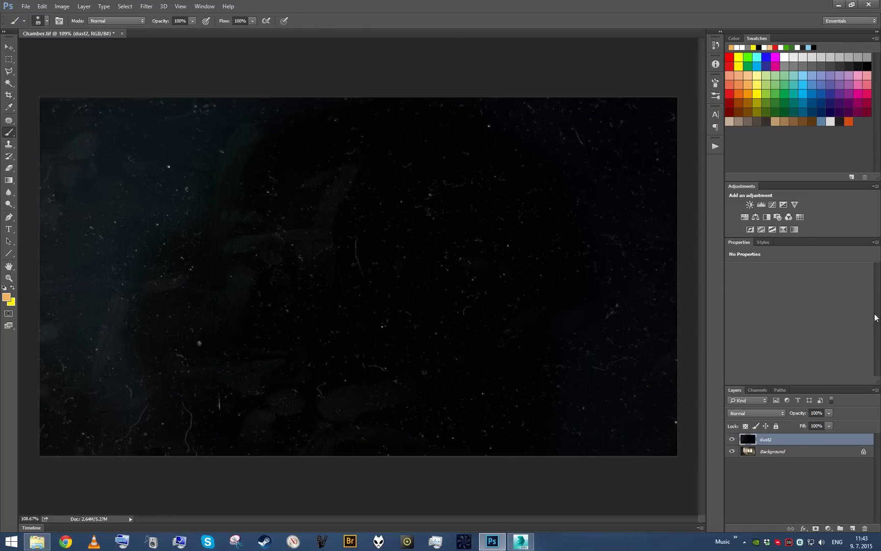
Clip a Hue/Saturation adjustment to the dust2 layer, shift its blue tint to a warm hue, and merge the two layers
click(745, 218)
click(787, 449)
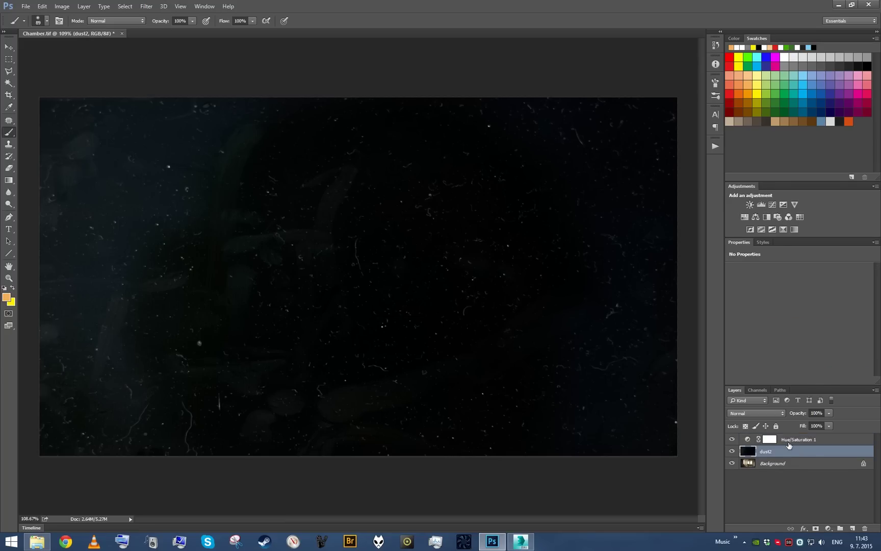
click(788, 442)
alt+click(788, 444)
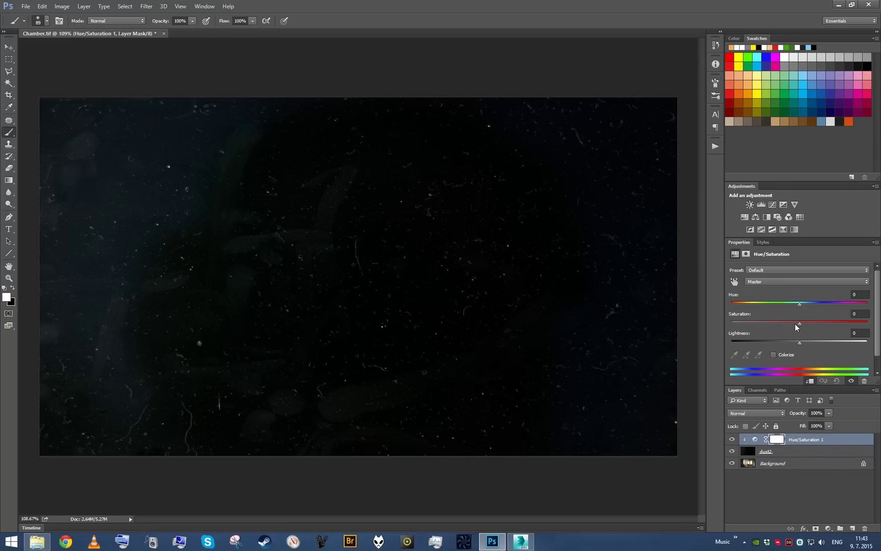
drag(800, 305, 740, 300)
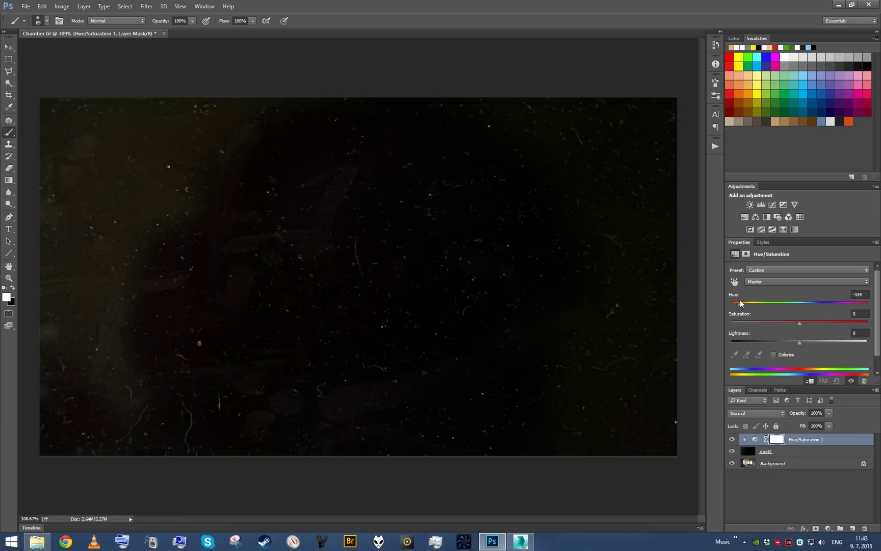
shift+click(798, 451)
right_click(798, 451)
click(791, 307)
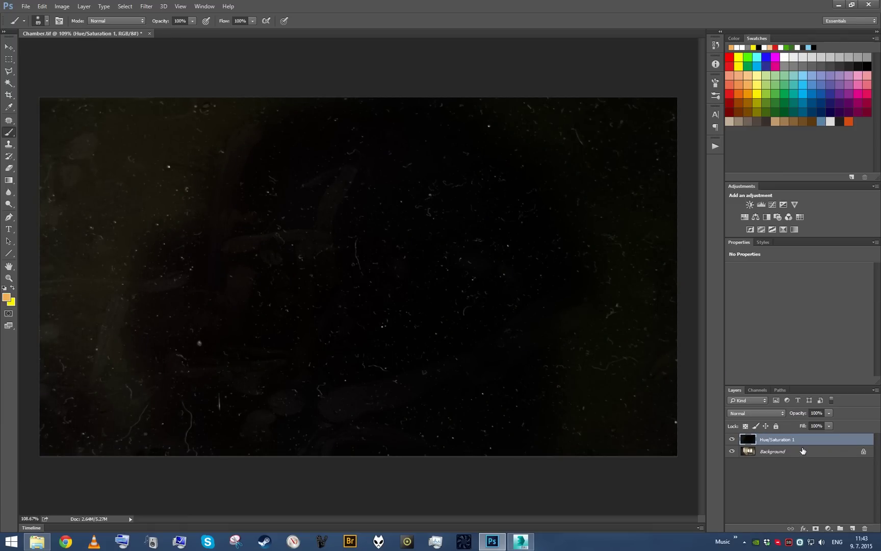
Blend the dust layer in Screen mode and boost its contrast with Levels, using a black input of 22 and a lower white input
click(768, 413)
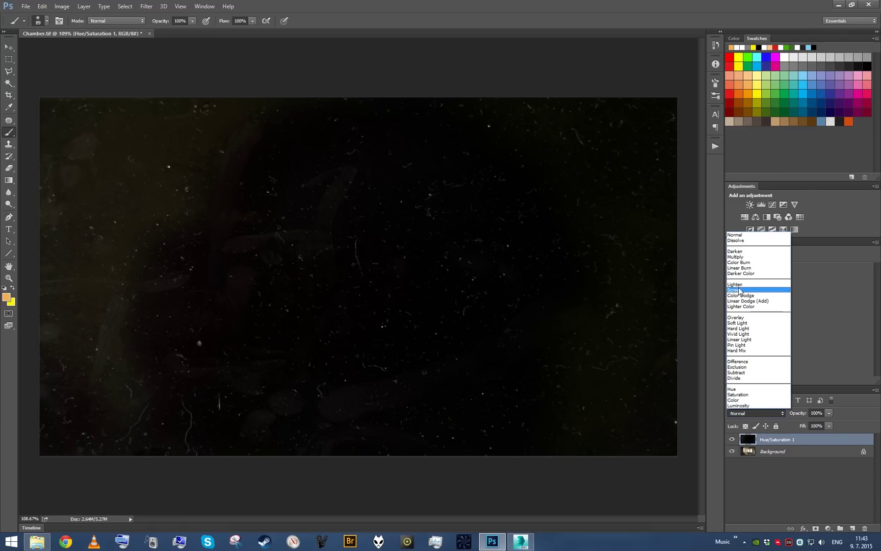
click(739, 287)
key(ctrl+l)
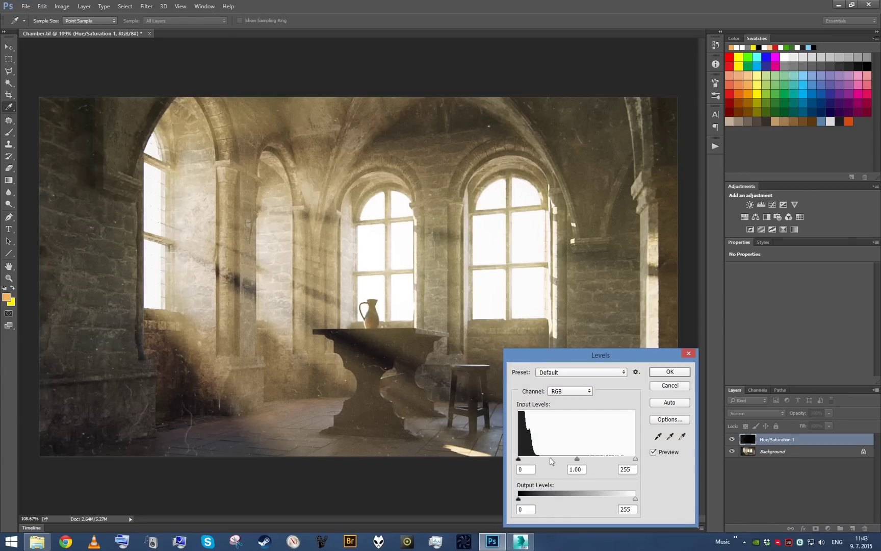
drag(520, 460, 529, 460)
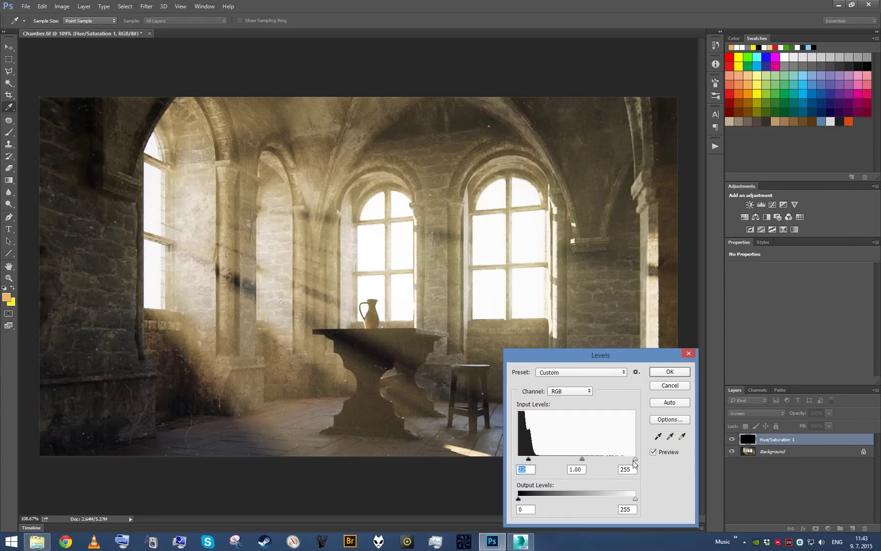
drag(587, 458, 587, 456)
click(669, 371)
Add a layer mask to the dust layer and invert it to black so the dust is hidden
key(b)
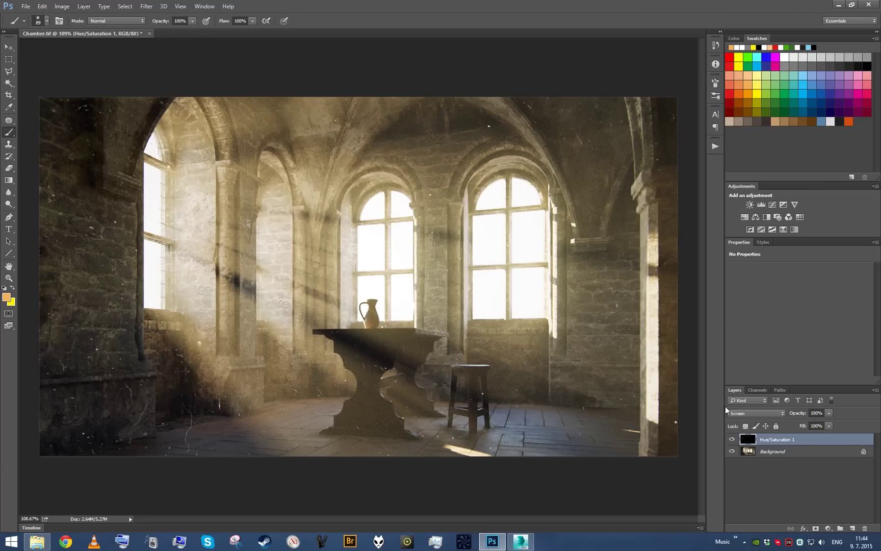
click(815, 526)
key(d)
key(ctrl+i)
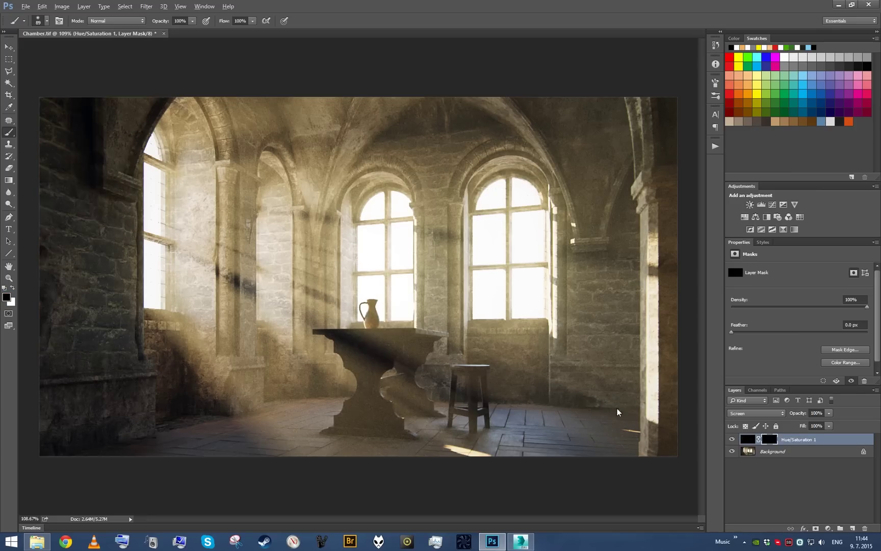
Paint white on the mask with a large soft brush to reveal dust over the windows and the brightly lit areas
key(x)
drag(344, 319, 381, 323)
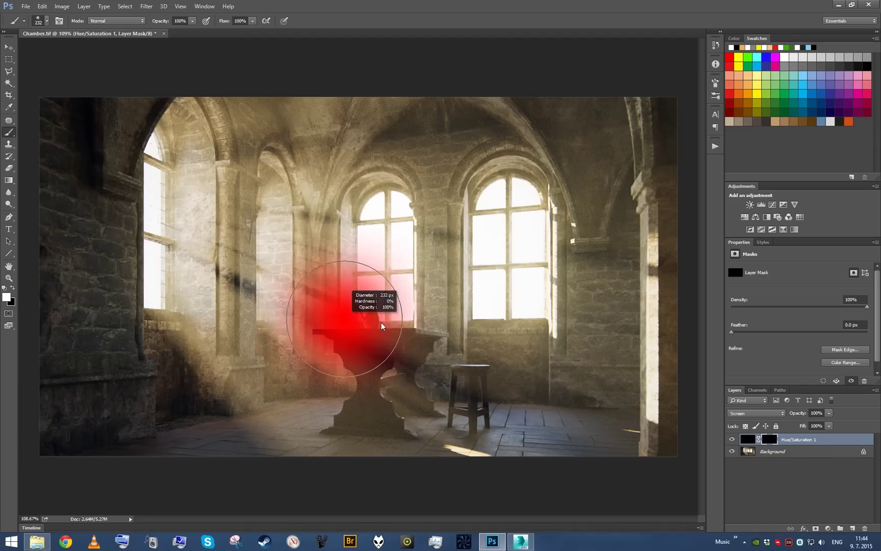
mouse_move(167, 197)
mouse_down()
mouse_move(174, 199)
mouse_move(158, 230)
mouse_up()
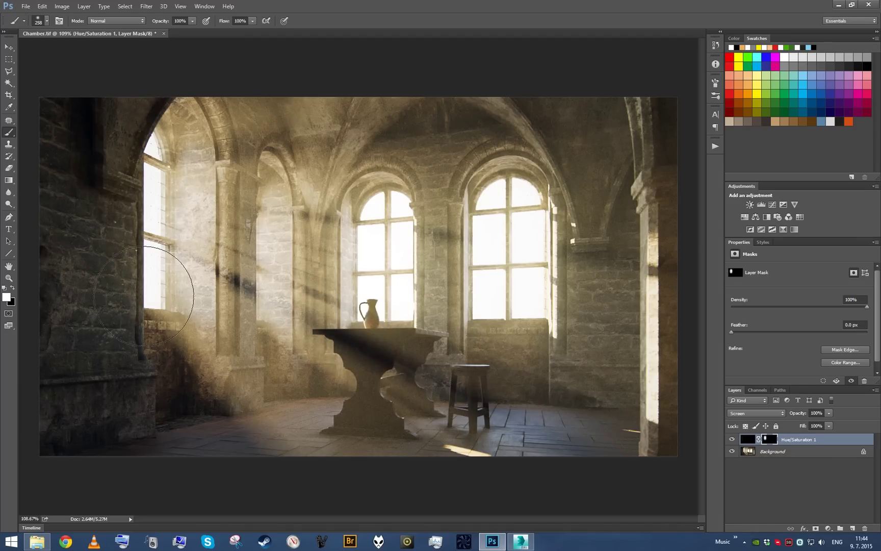
drag(380, 217, 386, 278)
drag(510, 221, 510, 305)
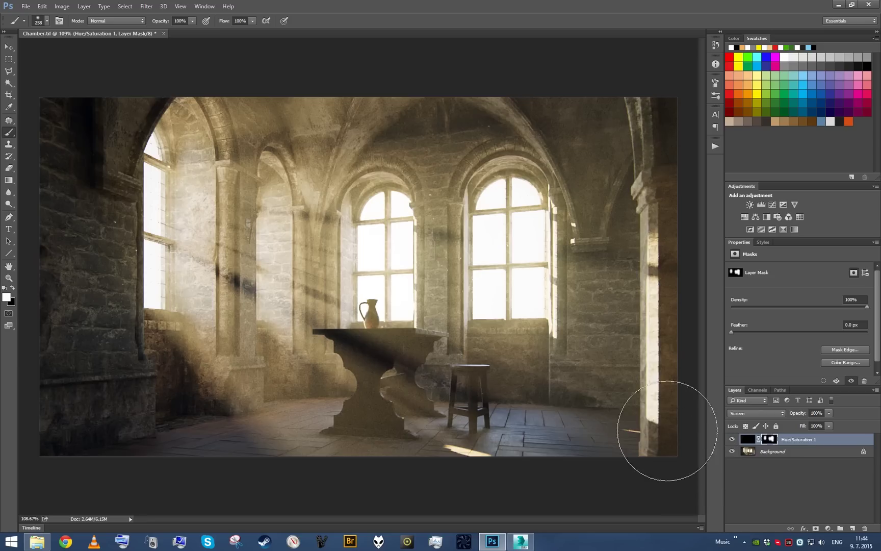
mouse_move(652, 415)
mouse_down()
mouse_move(627, 416)
mouse_move(655, 350)
mouse_move(643, 199)
mouse_up()
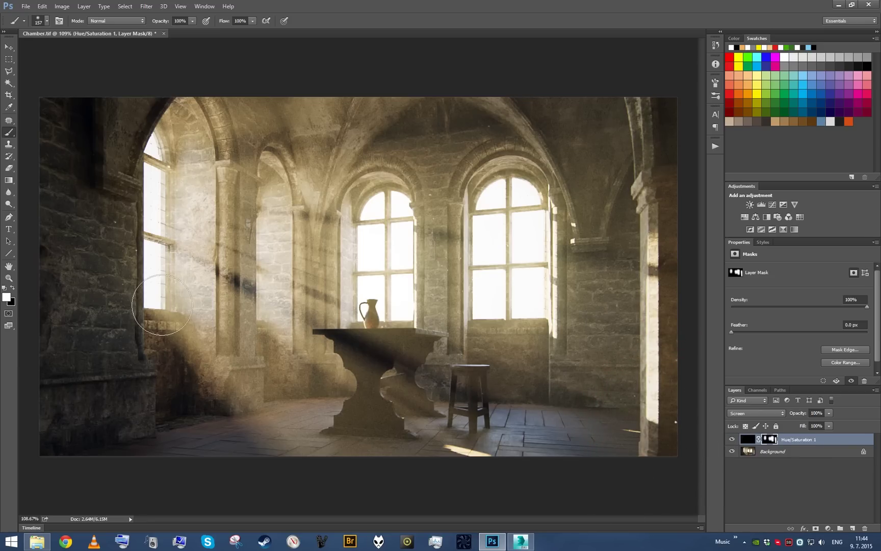
drag(162, 305, 174, 304)
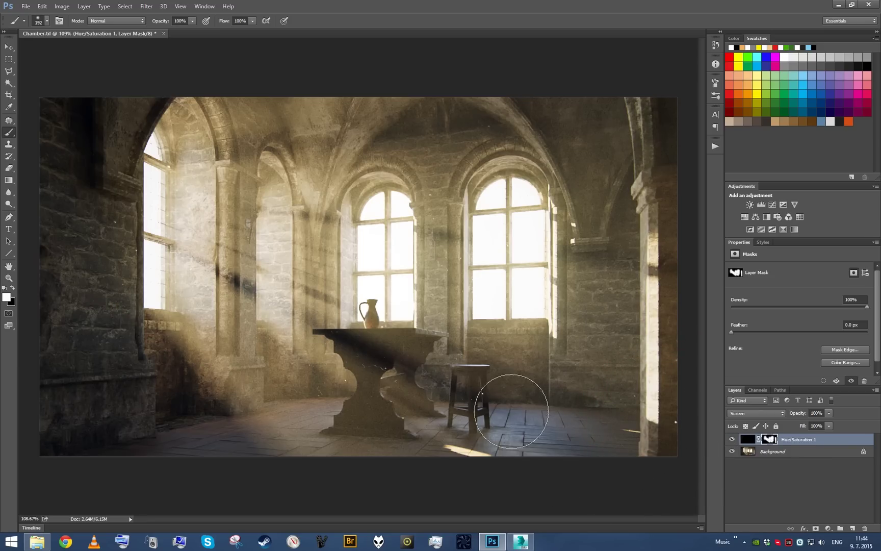
Paint black on the mask around the table with a smaller brush to hide the dust there, and flatten the image
key(x)
mouse_move(428, 396)
mouse_down()
mouse_move(392, 395)
mouse_move(378, 368)
mouse_up()
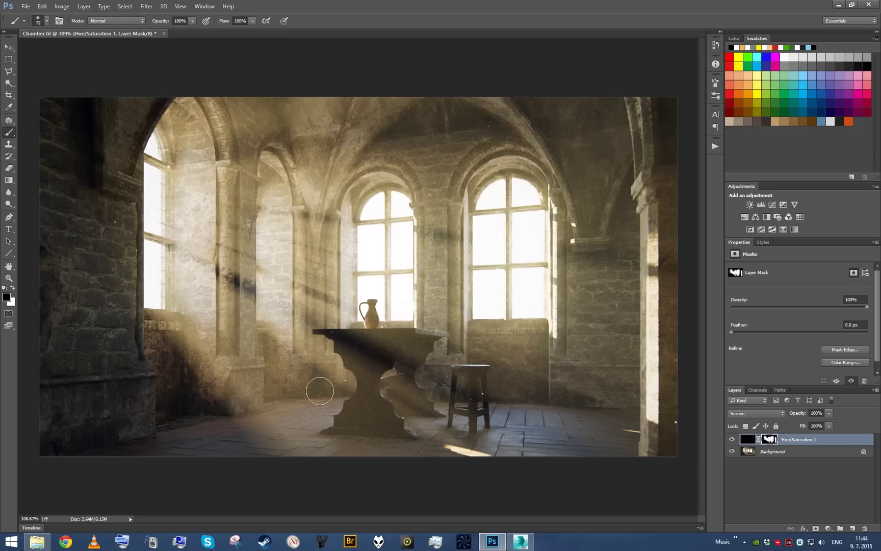
click(732, 440)
drag(147, 285, 156, 285)
right_click(760, 451)
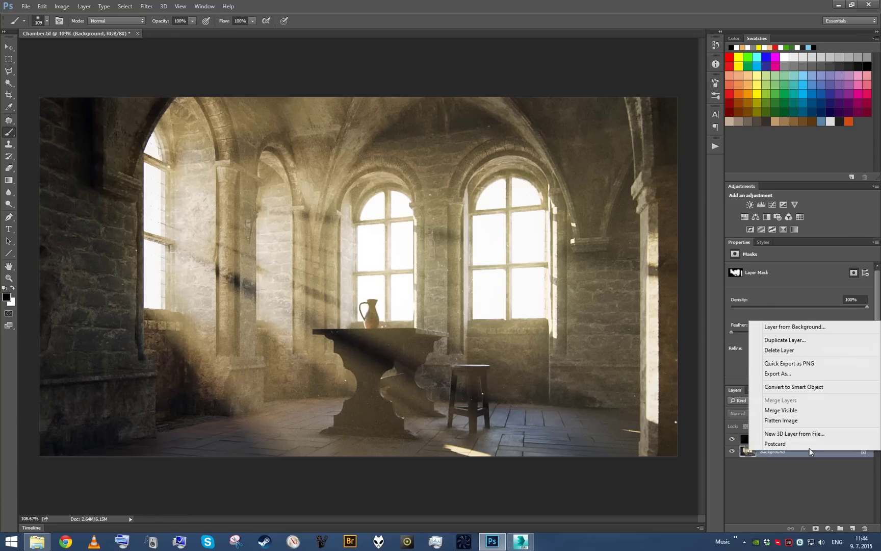
click(795, 422)
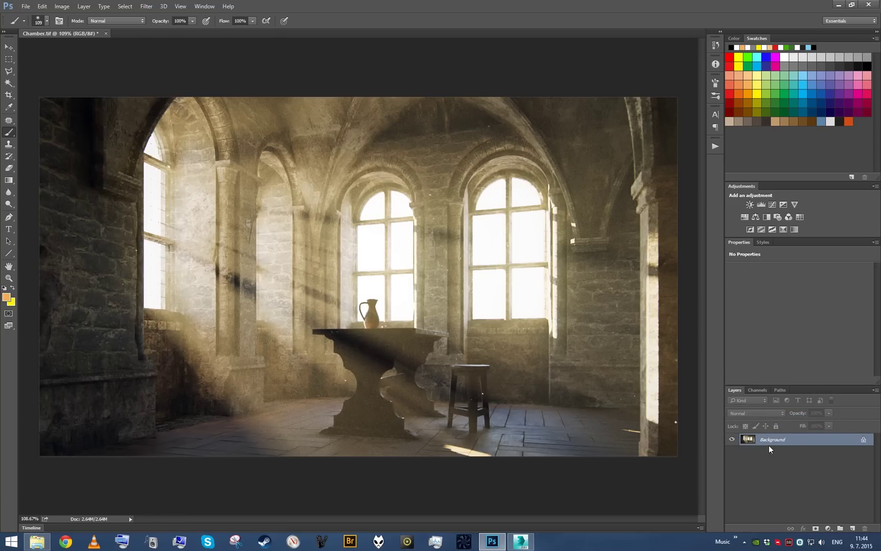
Duplicate the Background layer and apply automatic image corrections, including Auto Contrast, to the copy
key(ctrl+j)
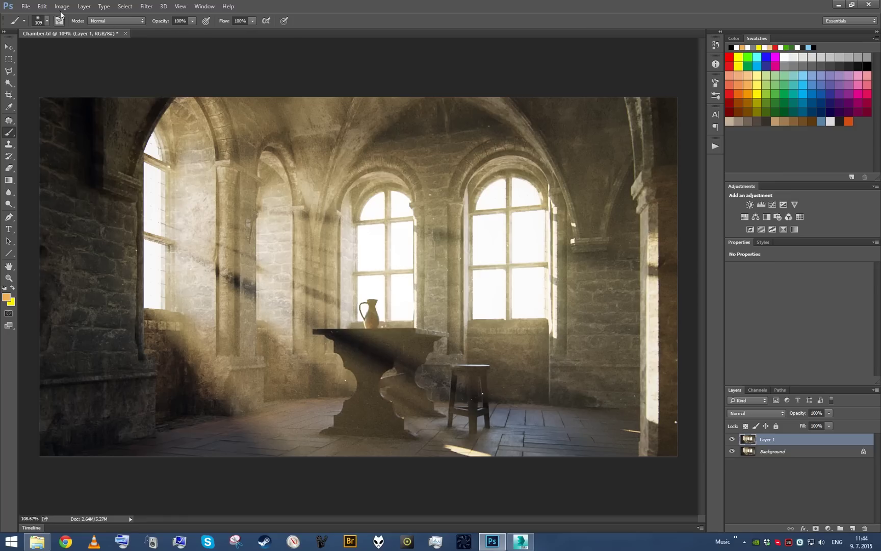
click(61, 7)
click(88, 50)
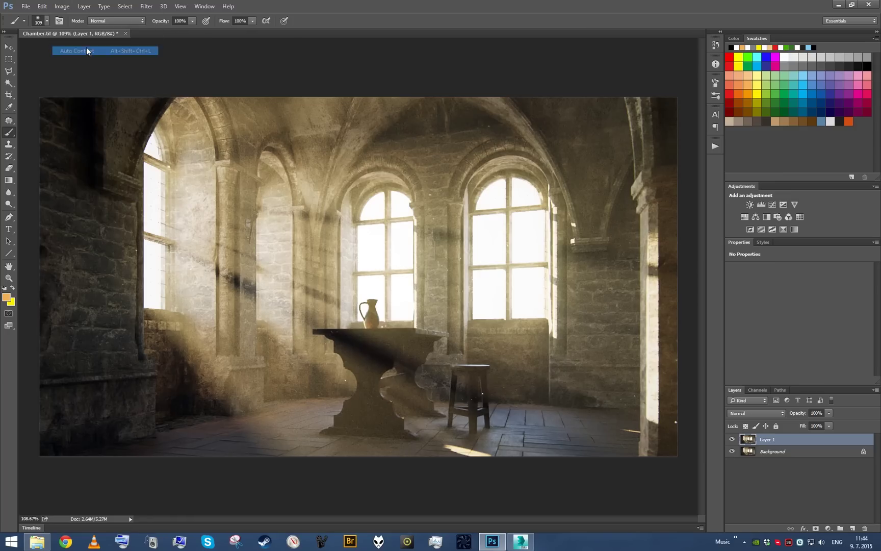
click(62, 7)
click(83, 50)
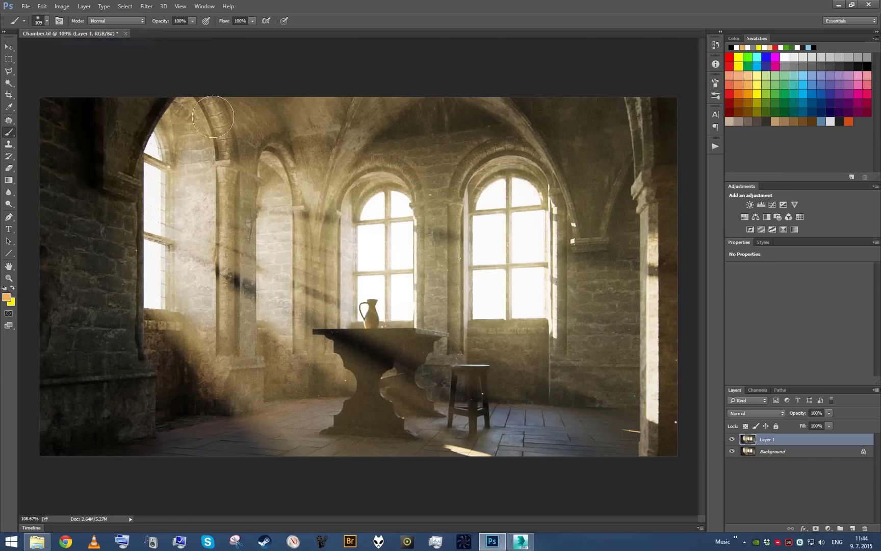
Toggle the corrected layer's visibility repeatedly to compare the image before and after the automatic corrections
click(732, 439)
click(732, 439)
click(732, 439)
click(732, 439)
click(732, 439)
click(732, 438)
click(732, 439)
click(733, 439)
click(732, 439)
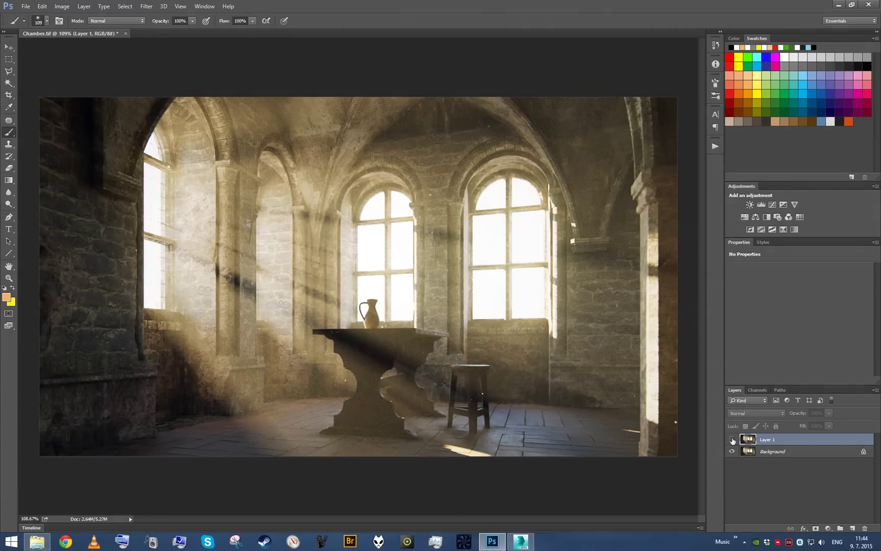
click(732, 439)
click(732, 439)
click(732, 439)
click(732, 439)
click(732, 439)
click(732, 439)
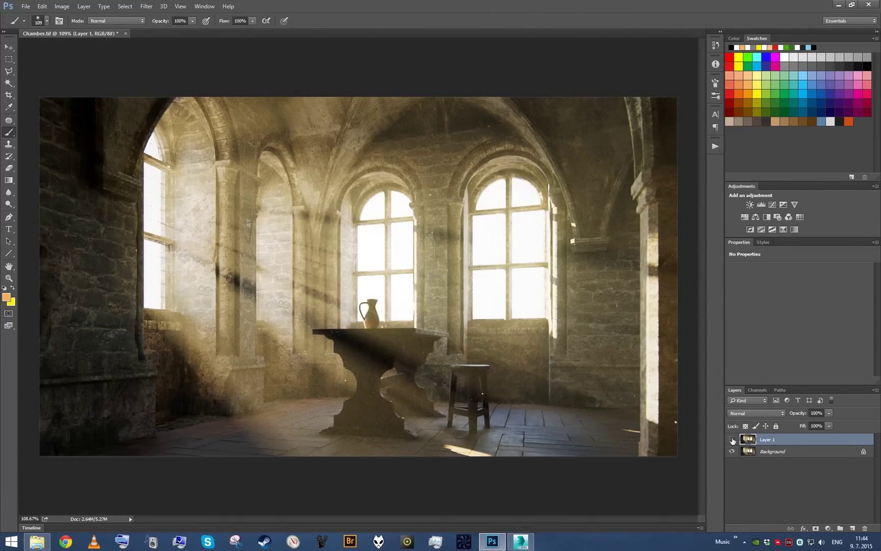
click(732, 439)
click(732, 439)
click(732, 439)
Set the corrected layer's opacity to 50% and flatten the image
click(818, 415)
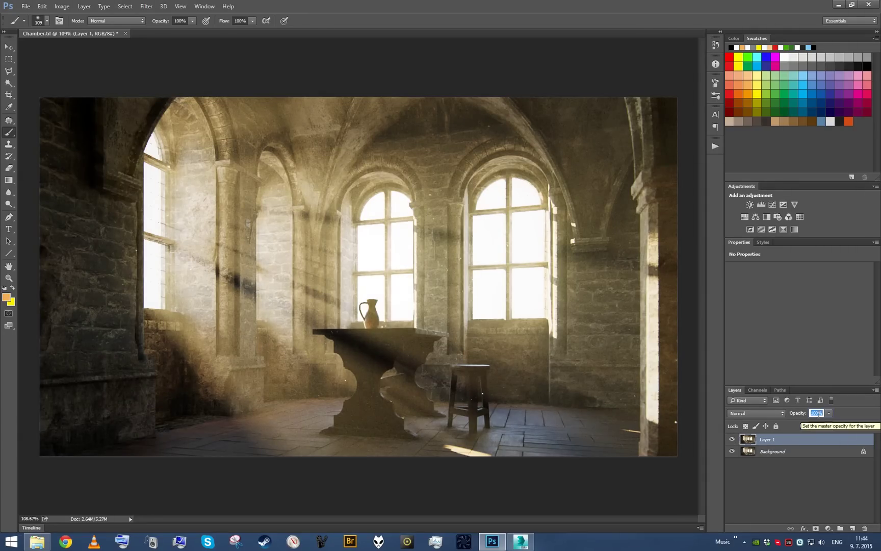
text(50)
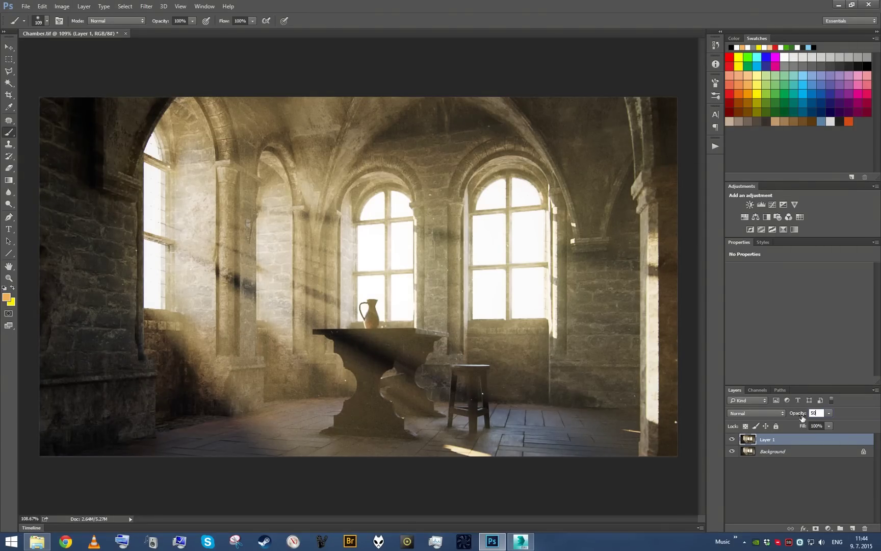
key(Return)
right_click(802, 453)
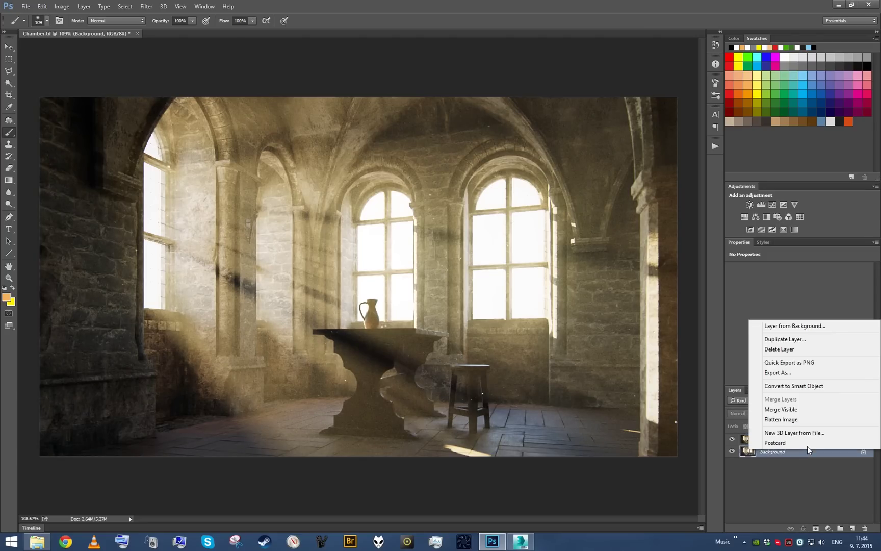
click(796, 418)
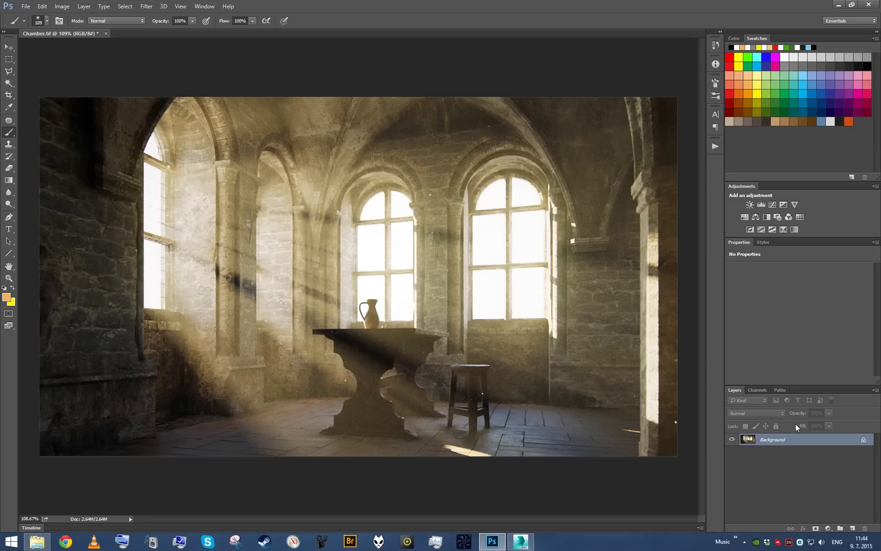
Add a Curves adjustment that slightly brightens the midtones, and flatten the image
click(782, 204)
drag(830, 446, 865, 527)
click(772, 205)
drag(807, 349, 805, 346)
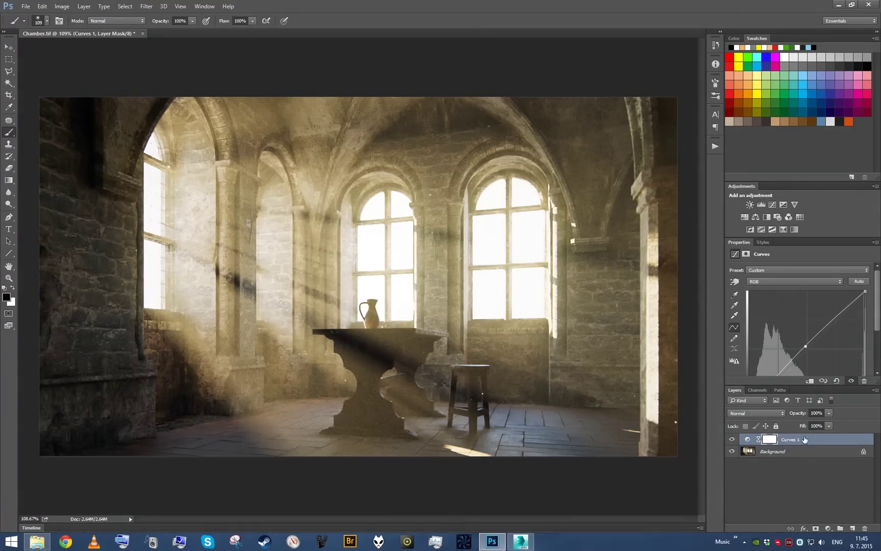
right_click(792, 453)
click(798, 423)
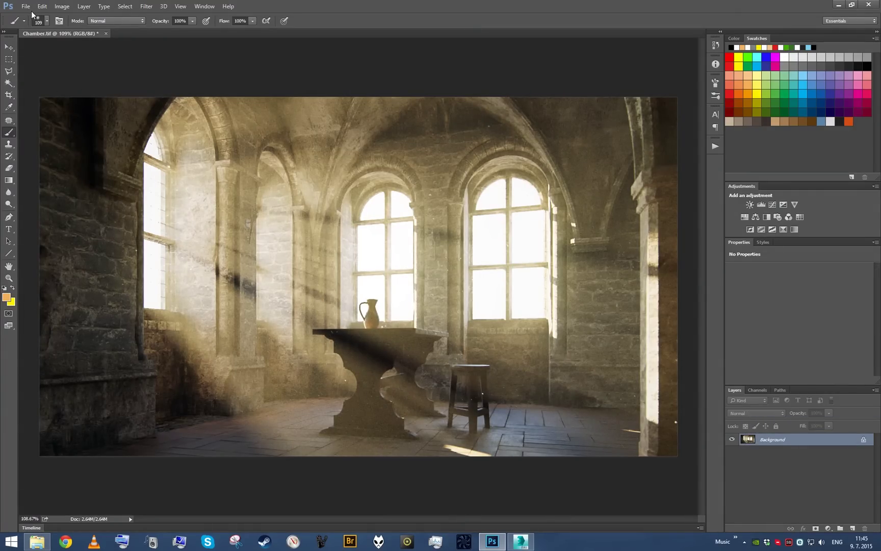